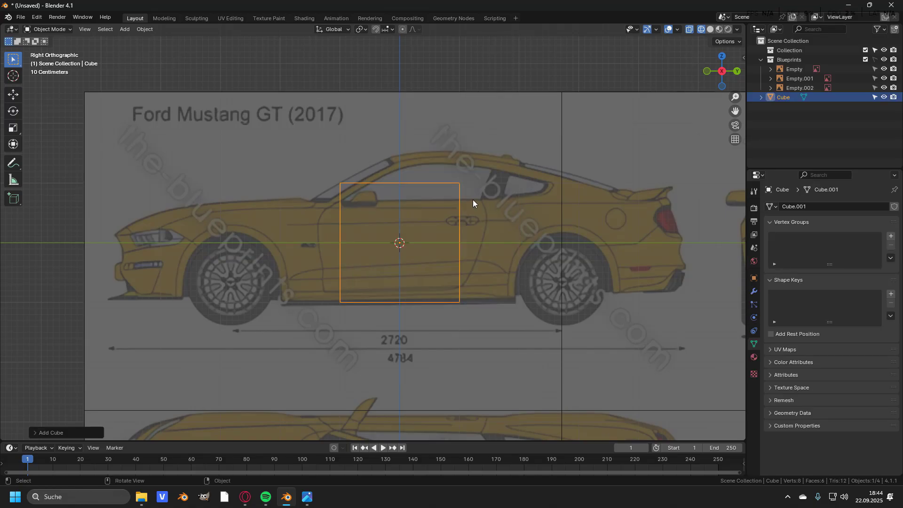
Step: In the cube's mesh, extrude the hood's rear center vertex about 1.6 m to the windshield's outer lower corner in top view
key("z")
key("Tab")
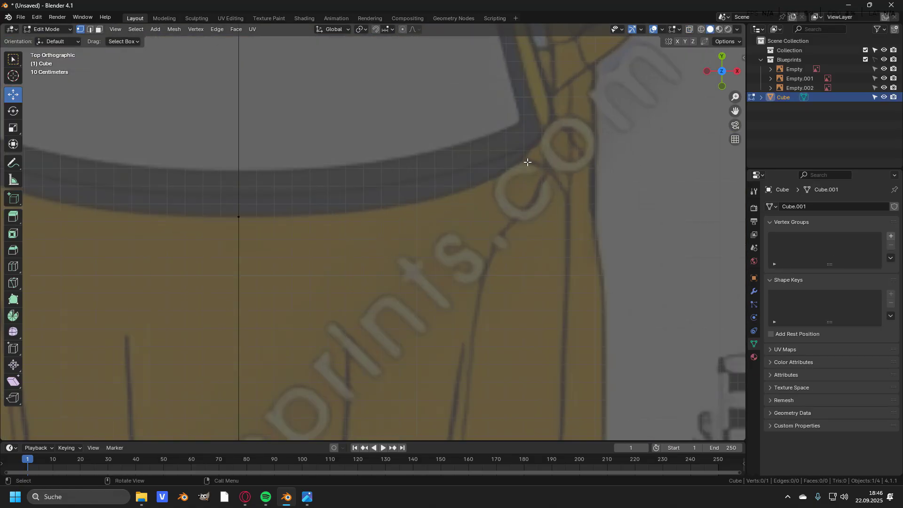
key("e")
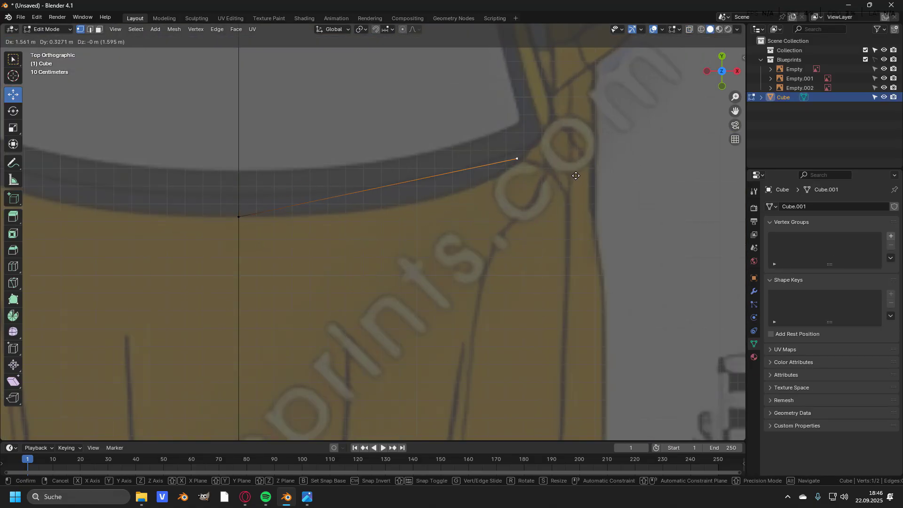
left_click(582, 175)
scroll(375, 141, "up", 1)
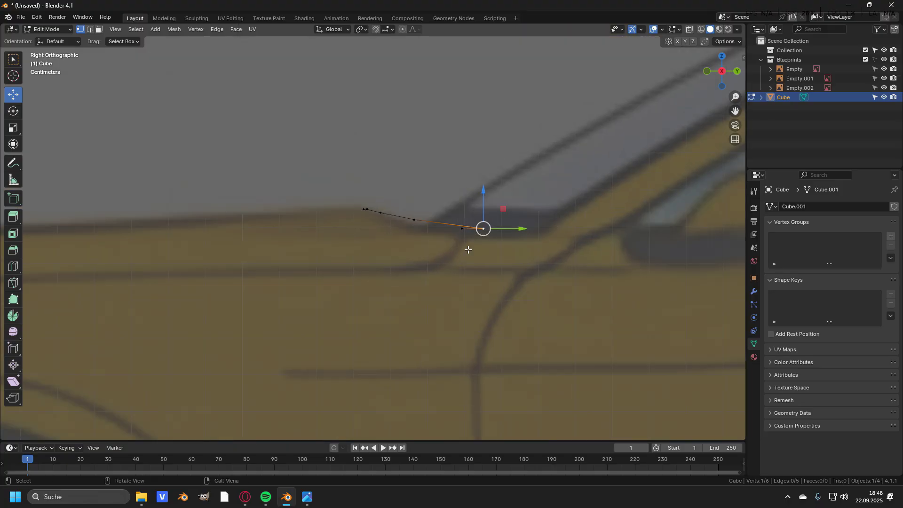
Step: Extrude the vertices along the hood's side edge outward along X toward the fender line
scroll(592, 231, "up", 2)
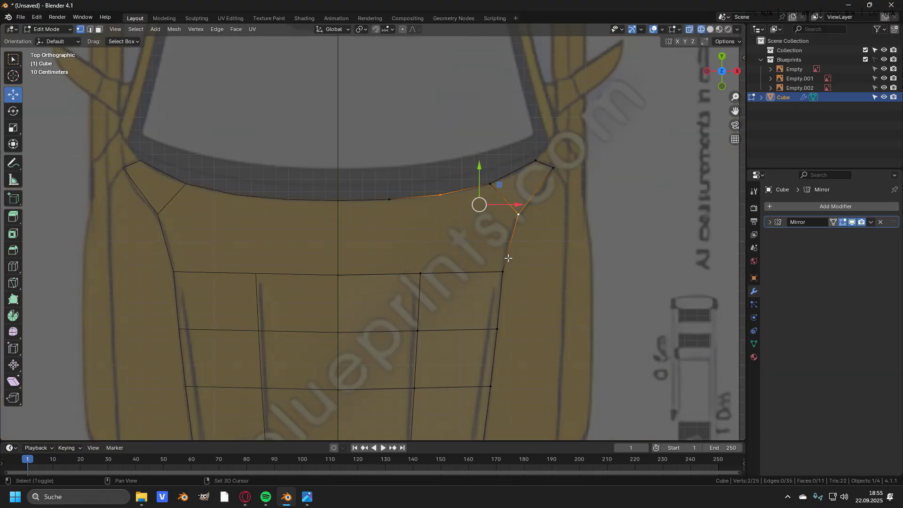
left_click(508, 258, "shift")
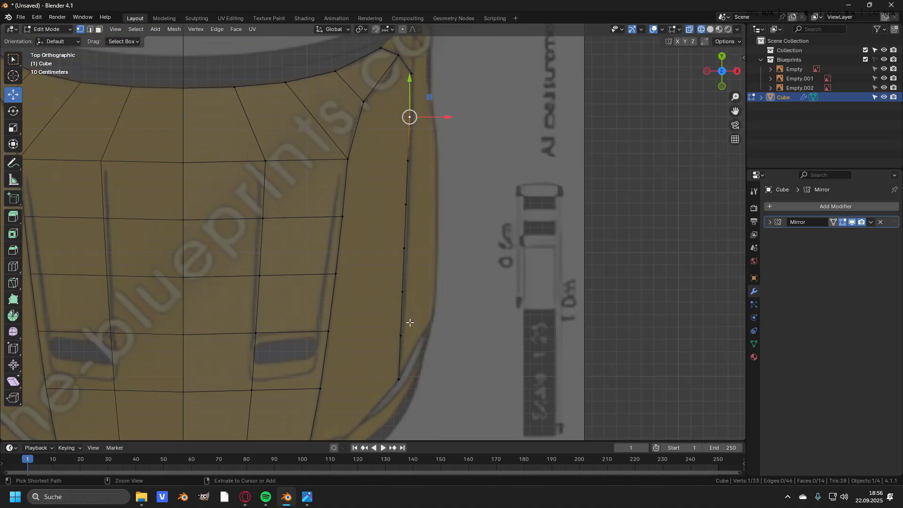
scroll(455, 176, "up", 2)
scroll(455, 177, "down", 6)
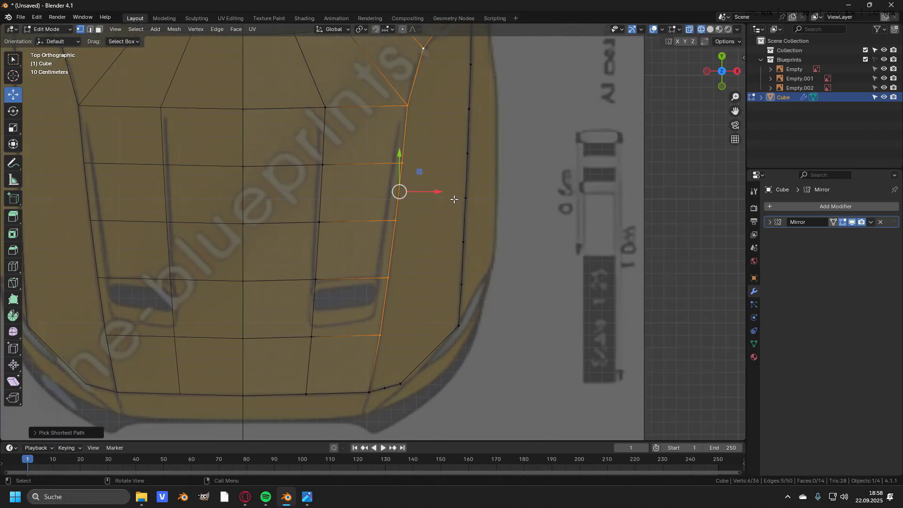
key("e")
key("x")
left_click(407, 356)
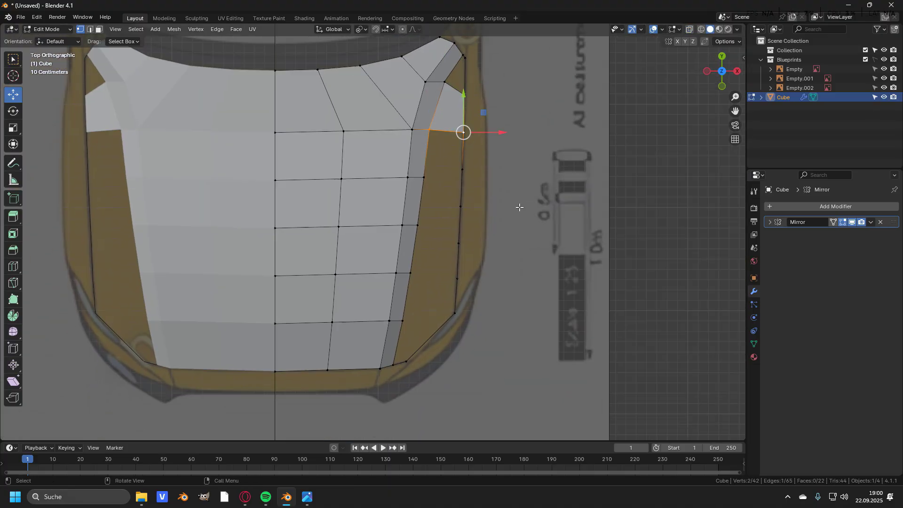
Step: Scale the vertex row between the hood and fender line by about 1.06 along Y, and scale it along Z in side view
left_click(403, 321)
left_click(459, 284, "shift")
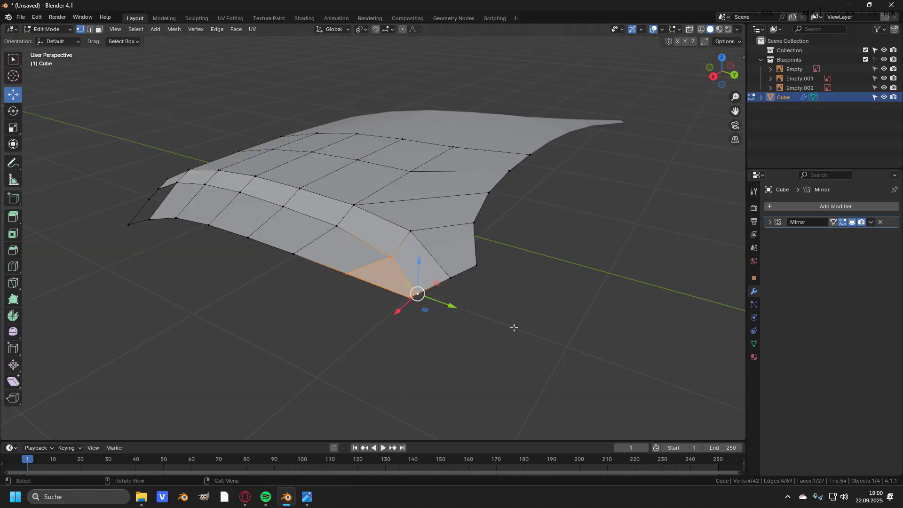
key("s")
key("y")
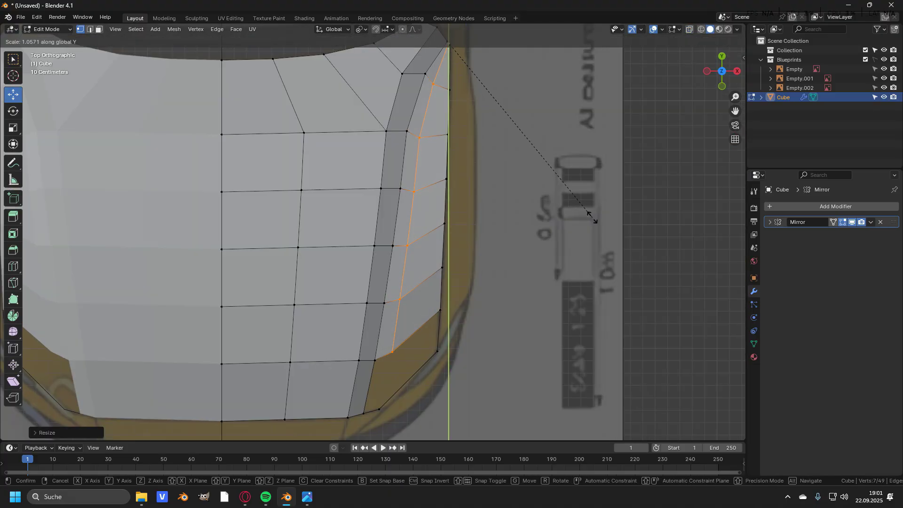
left_click(588, 215)
key("KP_3")
scroll(224, 149, "up", 4)
key("s")
key("z")
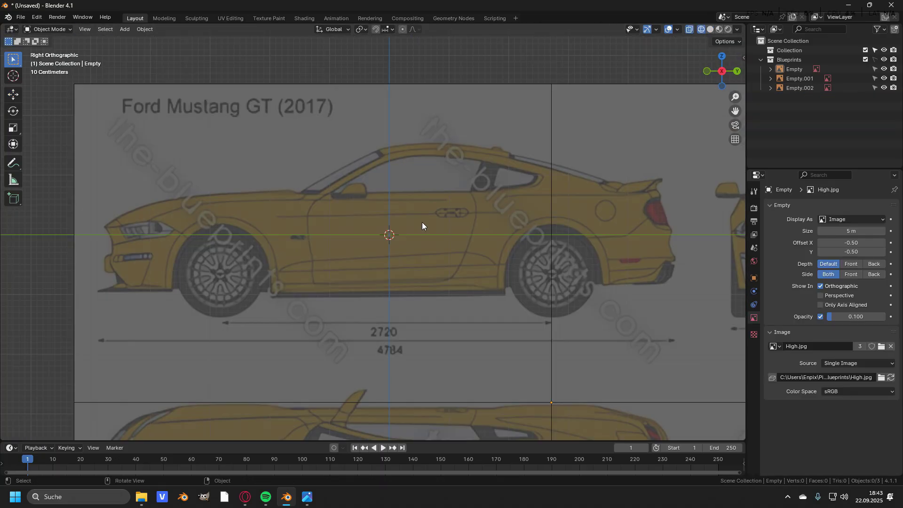
Step: Add a cube mesh at the center of the car blueprint
middle_click_drag(387, 234, 394, 238, "shift")
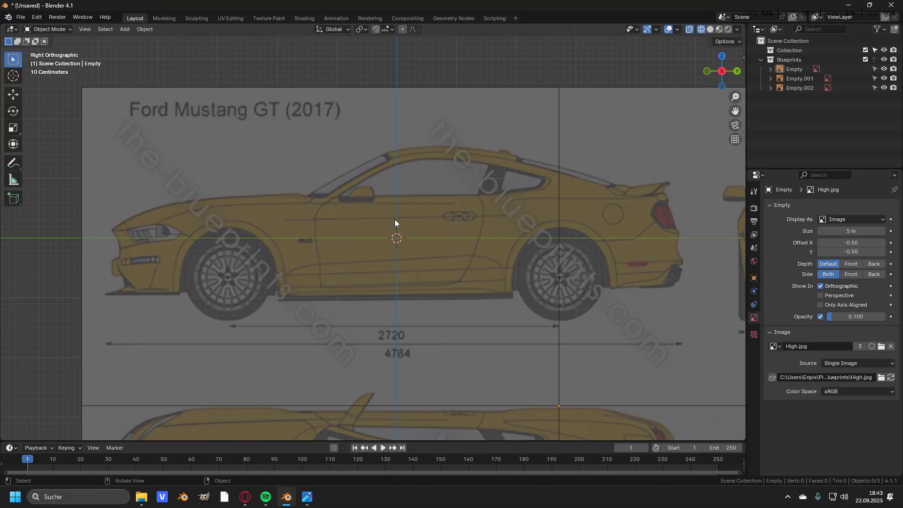
middle_click_drag(393, 221, 396, 230, "shift")
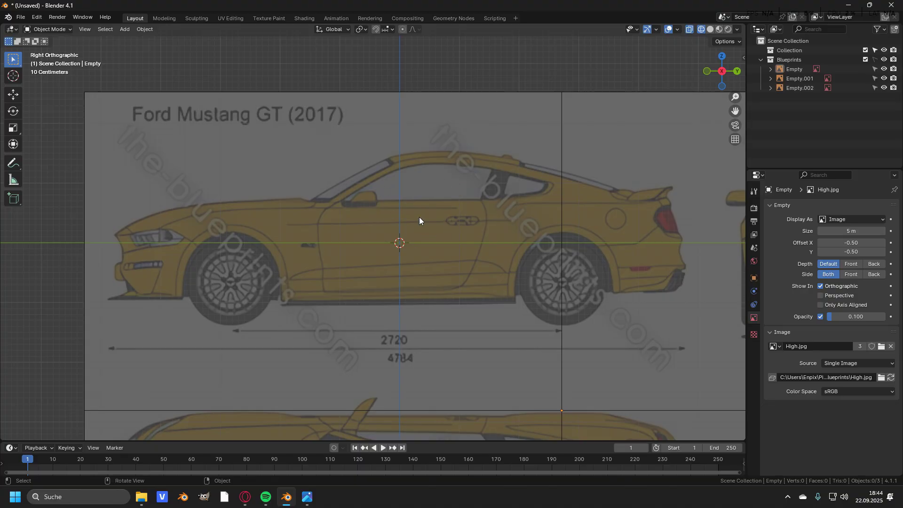
key("shift+a")
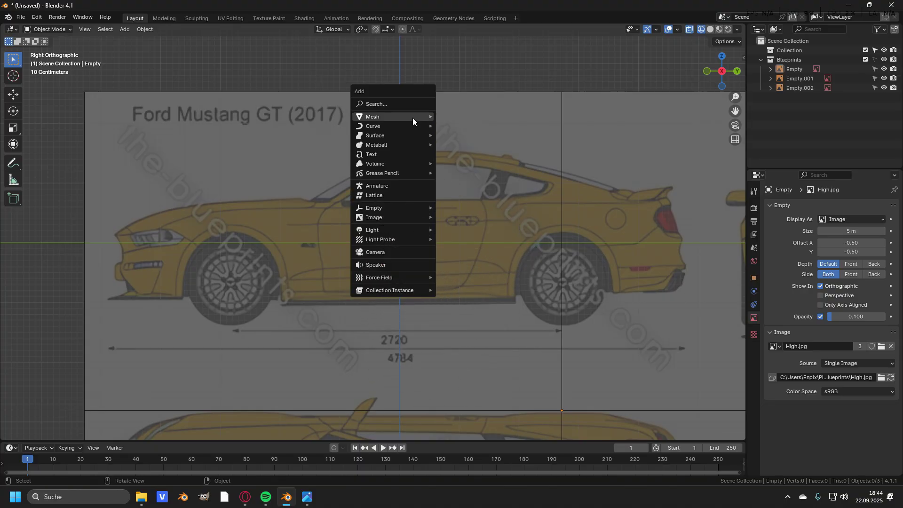
mouse_move(413, 117)
left_click(470, 126)
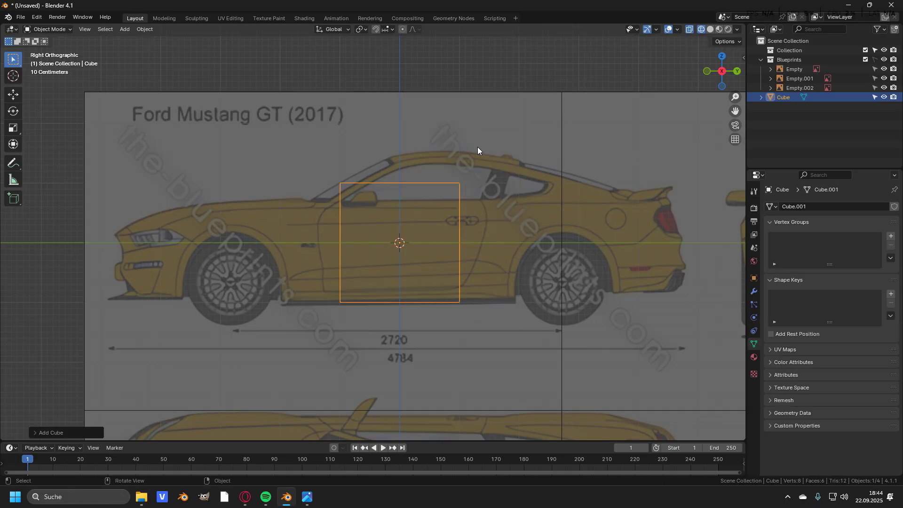
Step: Switch the viewport to solid shading and enter edit mode on the cube
scroll(413, 238, "down", 2)
mouse_move(412, 238)
middle_mouse_down()
mouse_move(411, 225)
mouse_move(436, 244)
middle_mouse_up()
key("z")
left_click(473, 239)
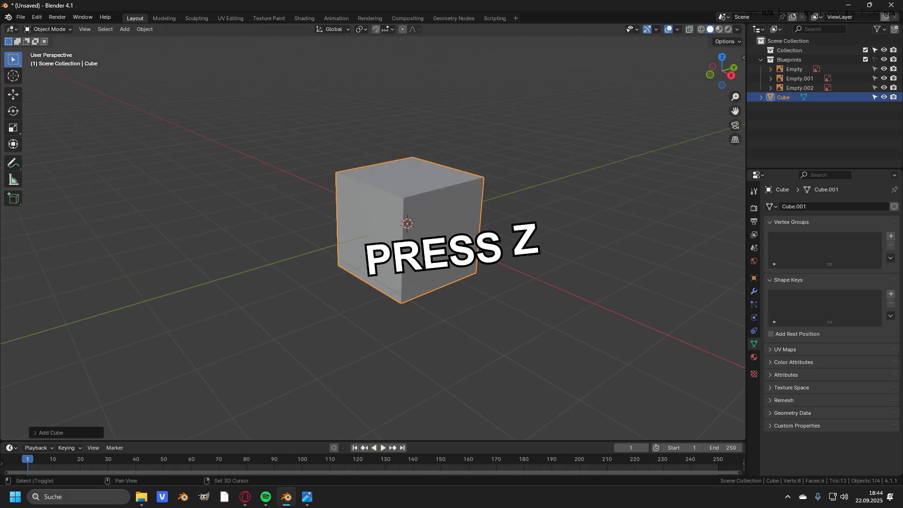
middle_click_drag(485, 238, 487, 245, "shift")
key("Tab")
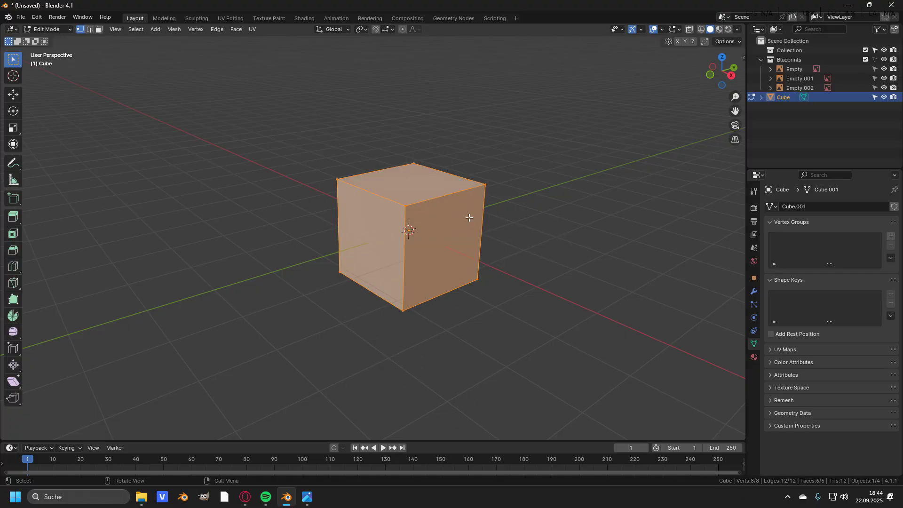
Step: Merge all of the cube's vertices into a single vertex at center
key("a")
middle_click_drag(510, 219, 471, 220, "shift")
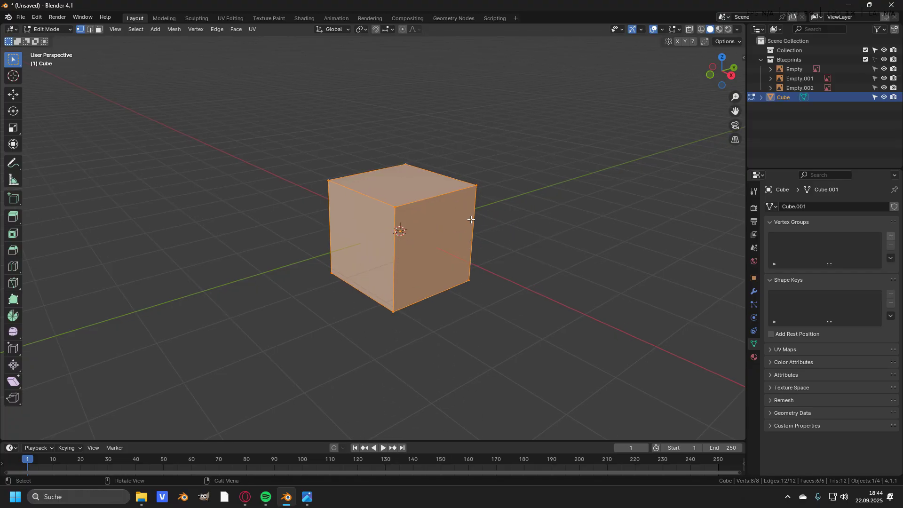
key("m")
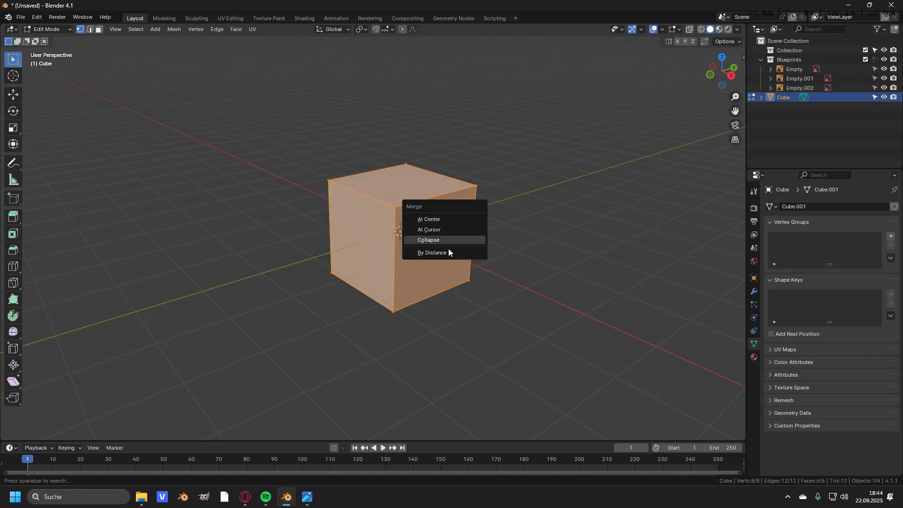
left_click(443, 219)
mouse_move(443, 226)
middle_mouse_down()
mouse_move(457, 239)
mouse_move(442, 227)
mouse_move(429, 235)
middle_mouse_up()
key("g")
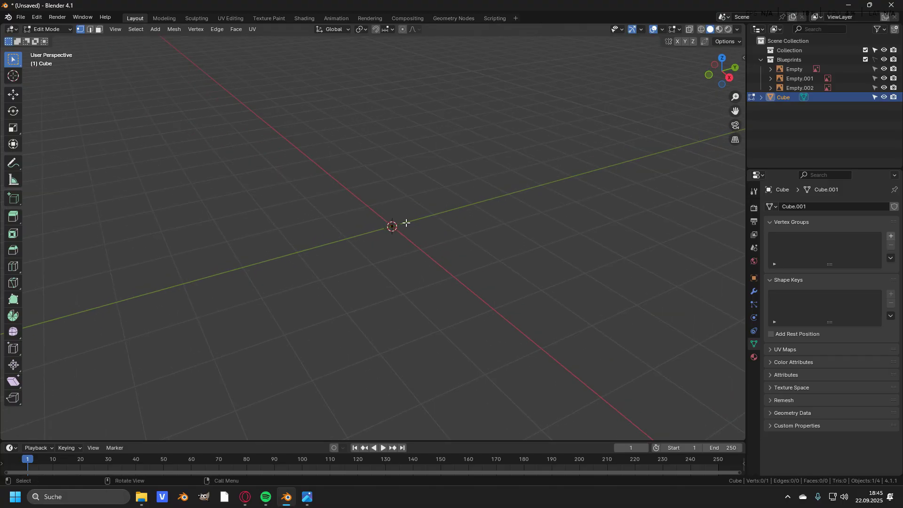
key("Escape")
Step: Move the single vertex to the hood's rear edge just ahead of the windshield in the right side view
key("KP_3")
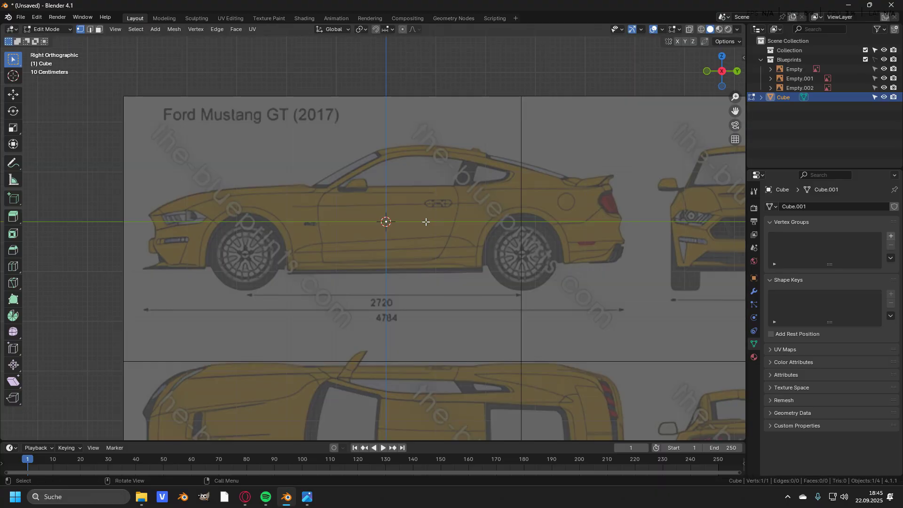
middle_click_drag(422, 219, 489, 246, "shift")
scroll(447, 247, "up", 1)
scroll(489, 246, "up", 2)
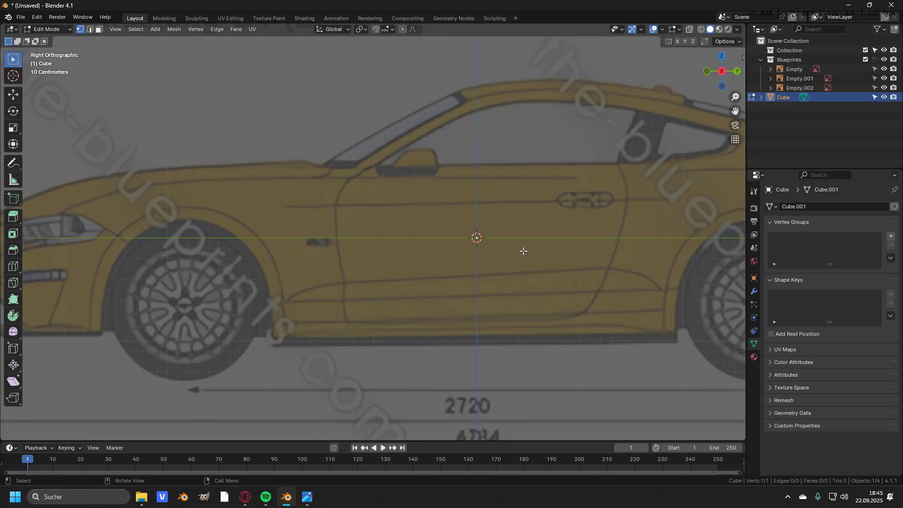
key("g")
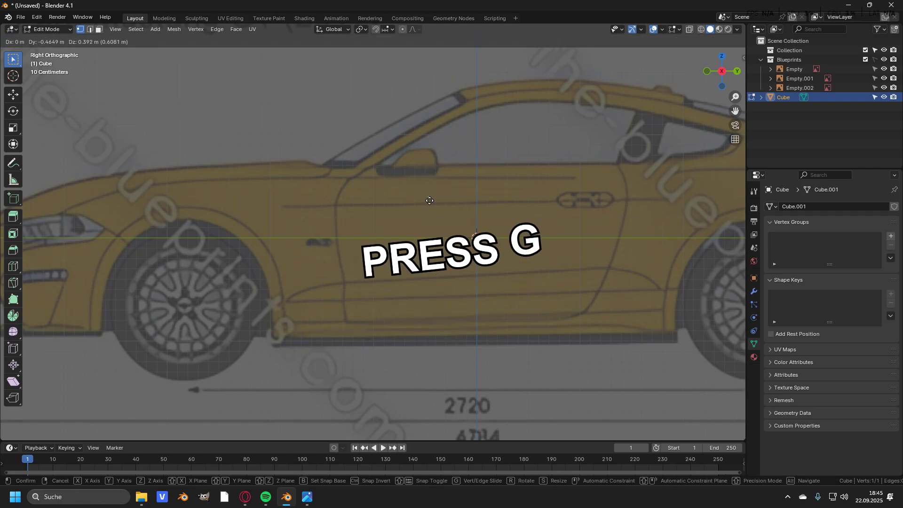
left_click(328, 166)
scroll(328, 167, "up", 2)
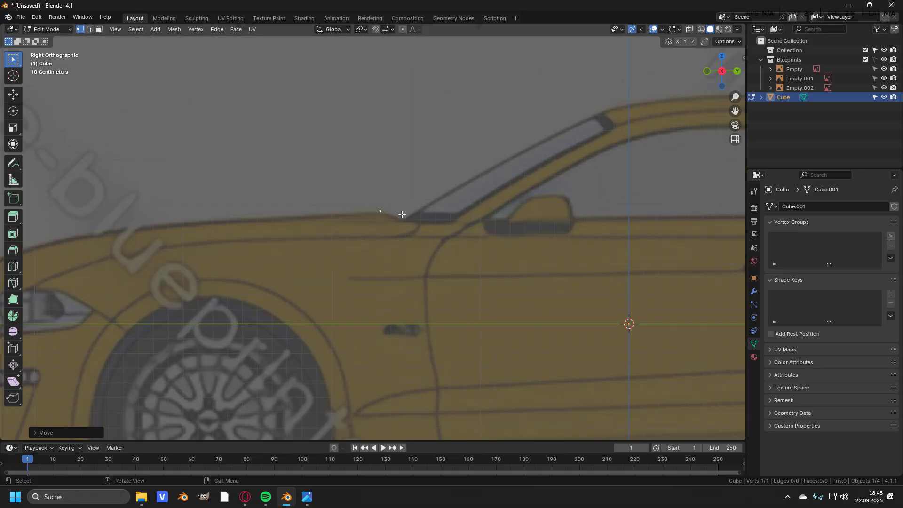
Step: Move the vertex along Y in top view onto the hood's rear edge at the car's centerline
key("KP_7")
scroll(418, 226, "down", 4)
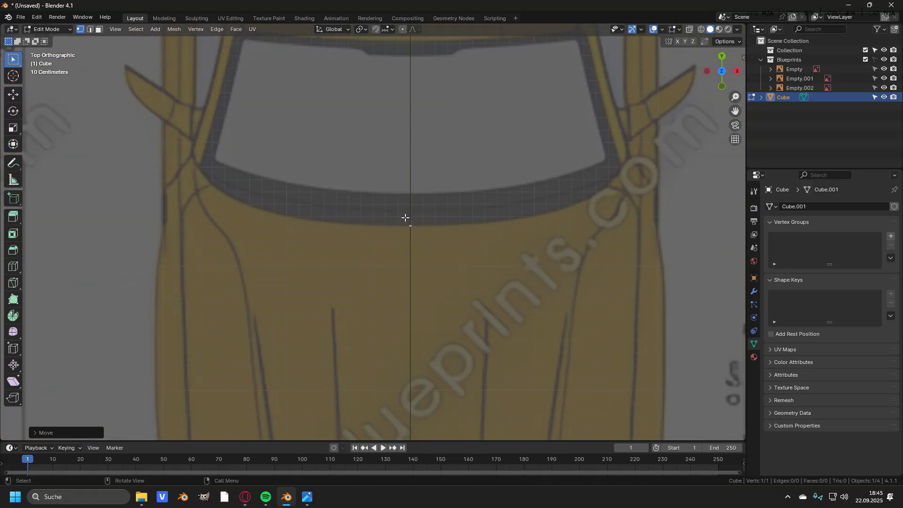
scroll(418, 226, "up", 5)
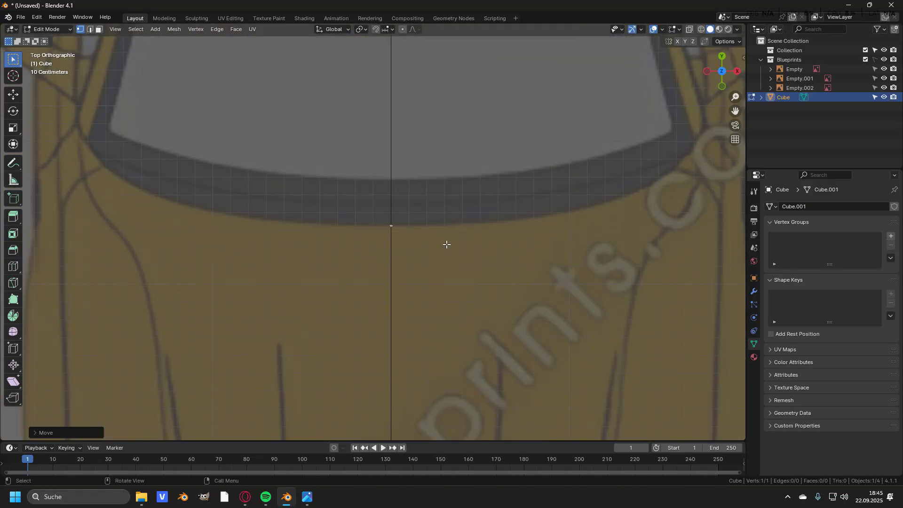
middle_click_drag(400, 223, 382, 232, "shift")
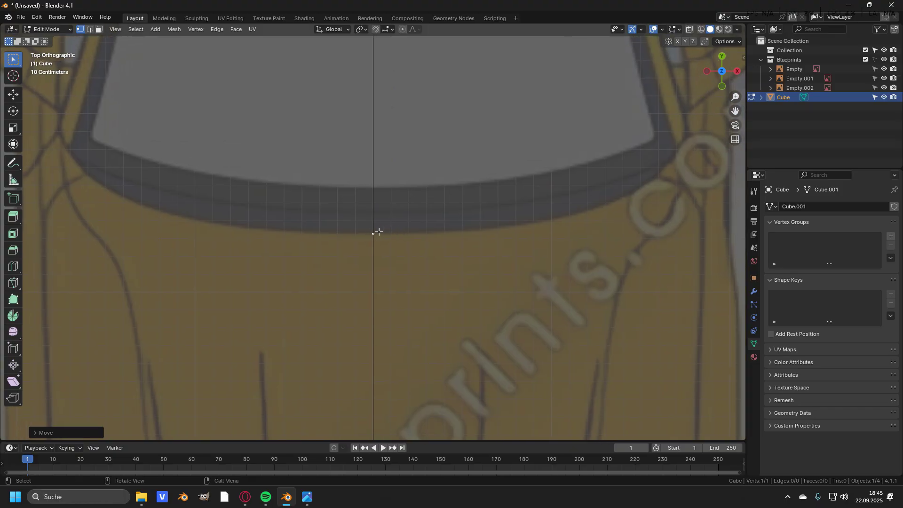
scroll(402, 232, "up", 2)
key("g")
key("y")
left_click(408, 165)
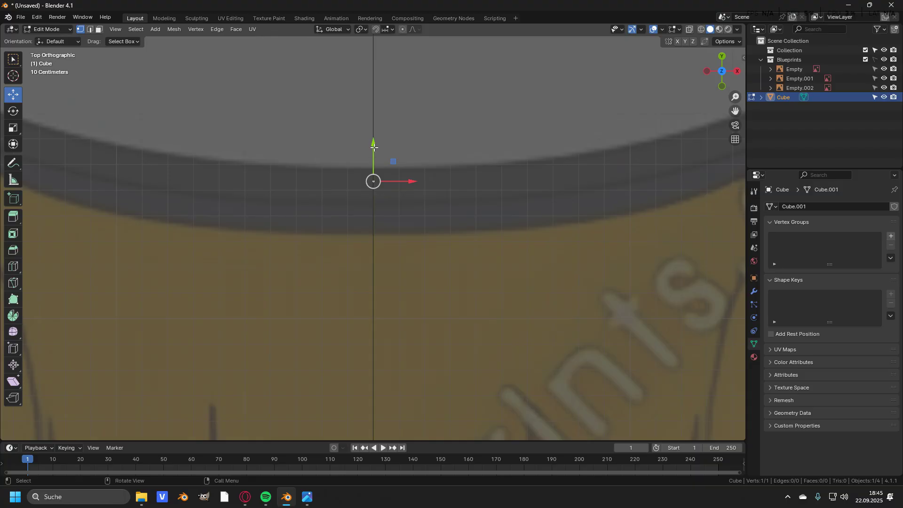
key("g")
key("y")
left_click(408, 201)
left_click(409, 201)
scroll(378, 237, "up", 1)
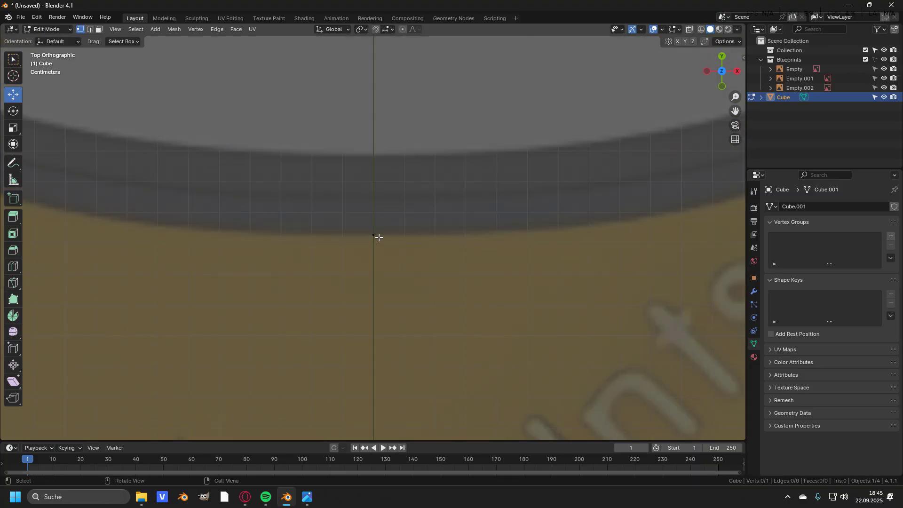
Step: Extrude the centerline vertex about 1.63 m to the outer end of the hood's rear edge in top view
scroll(376, 231, "down", 5)
middle_click_drag(454, 231, 359, 221, "shift")
scroll(359, 221, "up", 1)
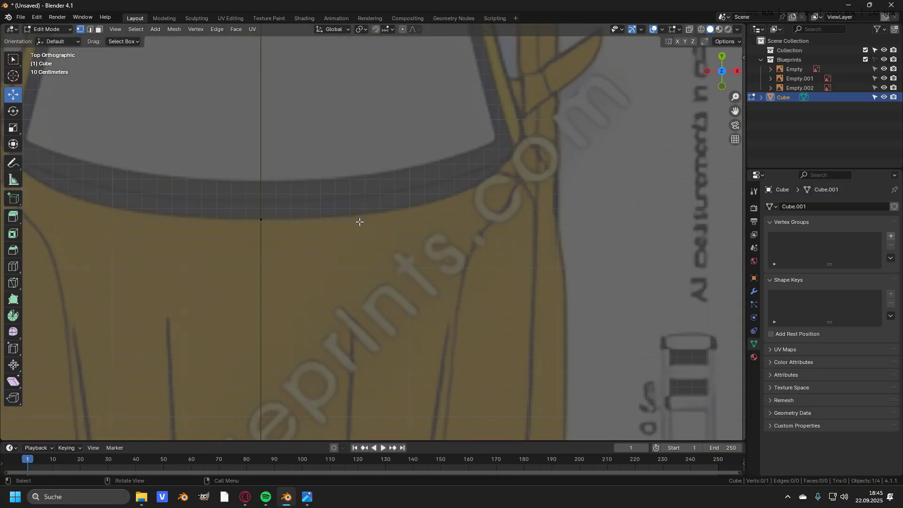
scroll(359, 221, "down", 2)
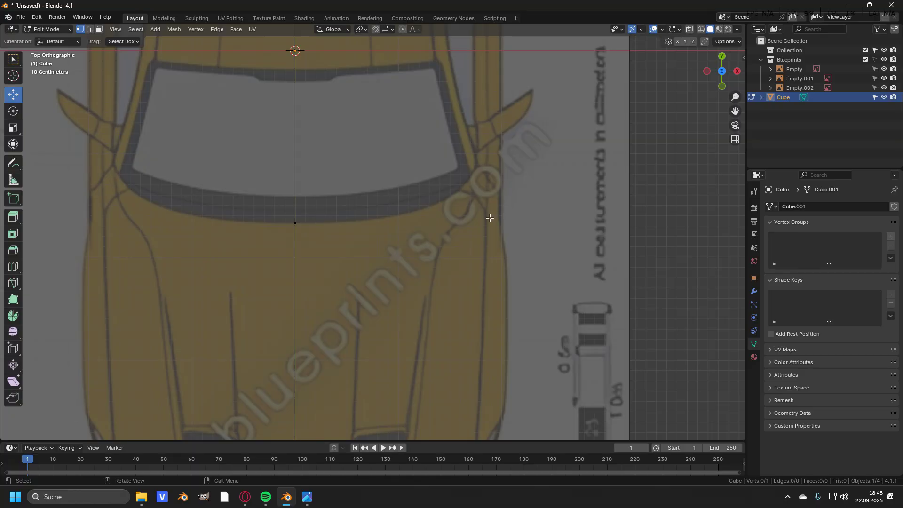
scroll(493, 206, "up", 3)
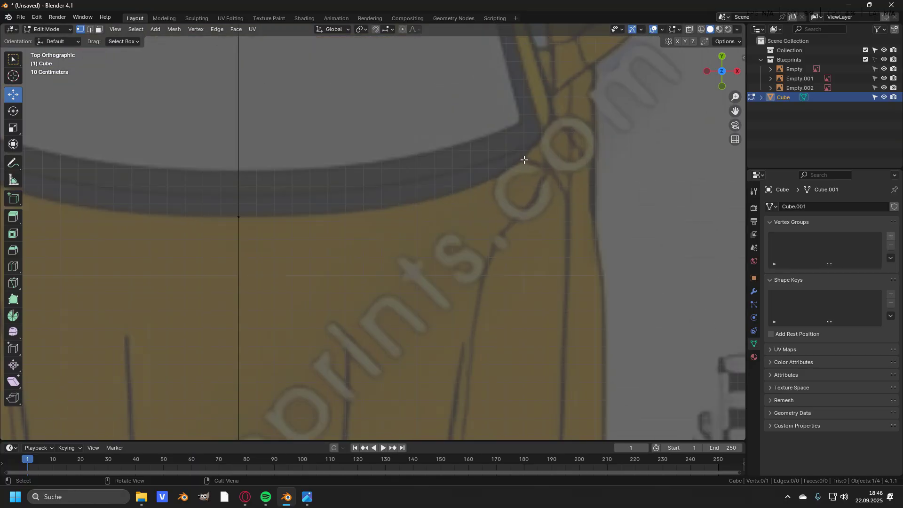
left_click(257, 210)
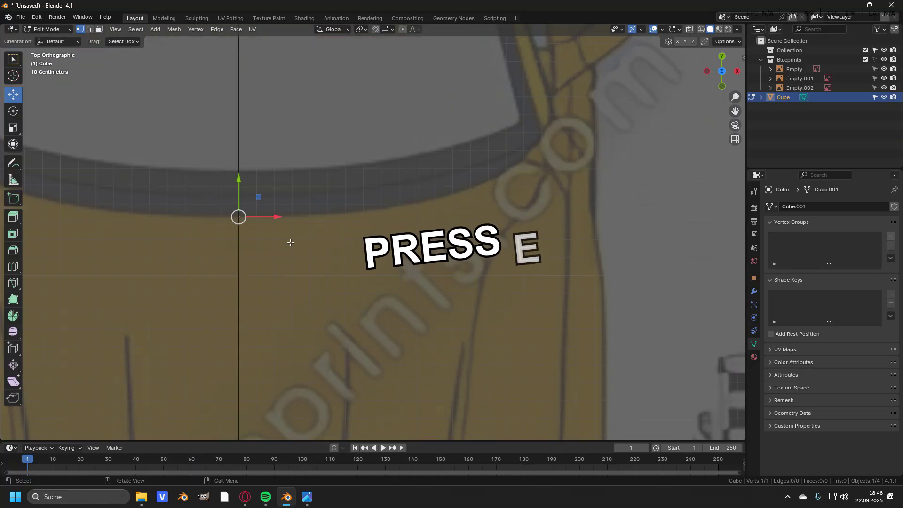
key("e")
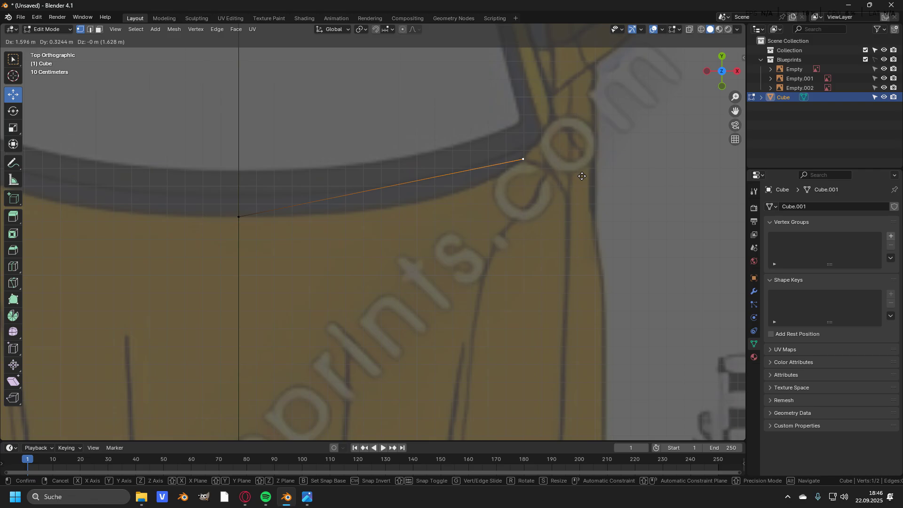
left_click(582, 176)
Step: Add three evenly spaced vertices with Loop Cut along the edge running from the centerline to the hood's outer rear end
scroll(377, 139, "up", 1)
left_click(210, 233)
left_click(551, 163)
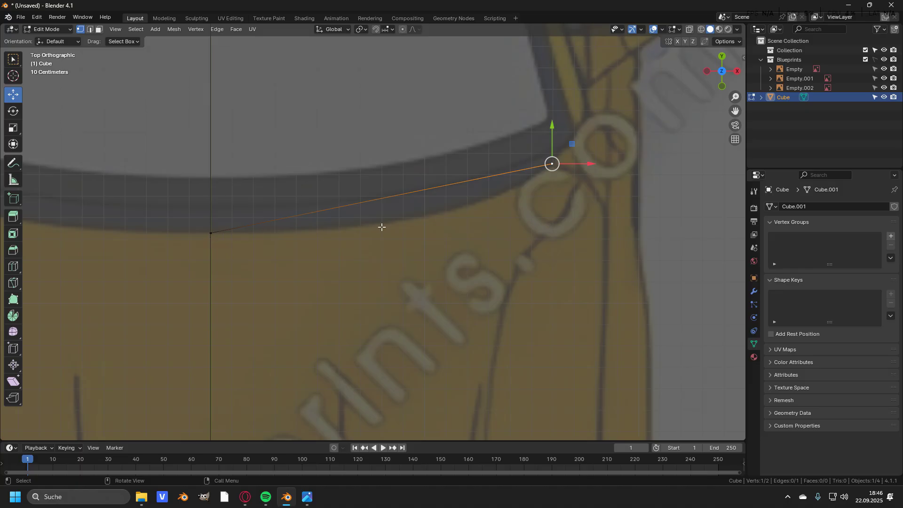
key("shift+r")
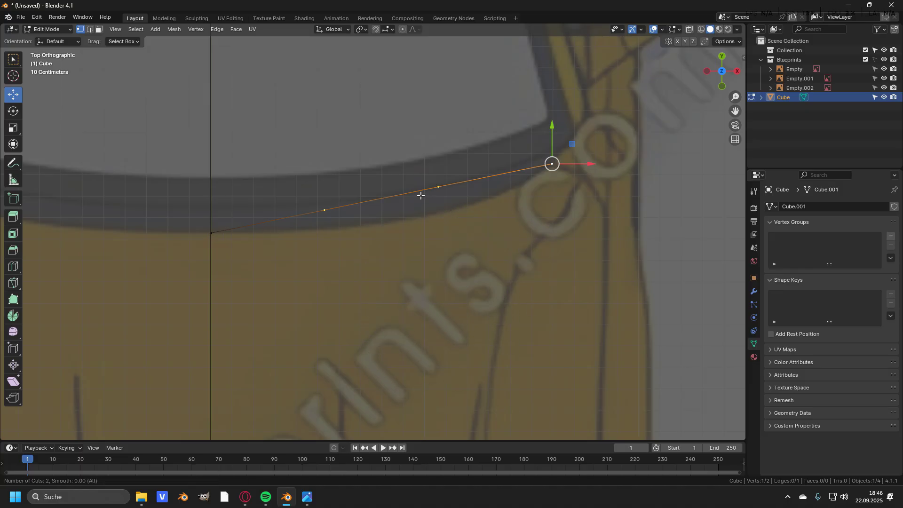
left_click(421, 195)
scroll(381, 224, "up", 1)
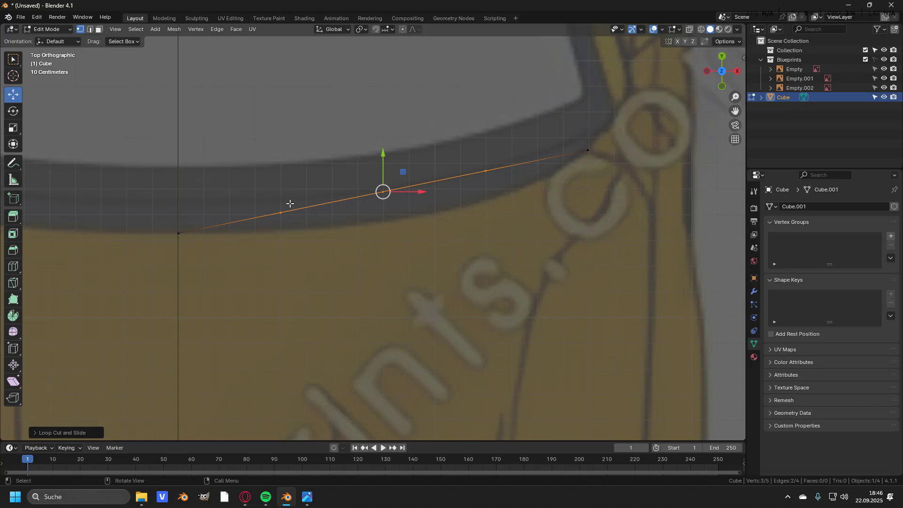
Step: Move the three new vertices in top view onto the curved rear edge of the hood on the blueprint
left_click(289, 205)
key("g")
left_click(312, 217)
left_click_drag(386, 202, 409, 232)
left_click_drag(487, 182, 500, 201)
scroll(500, 202, "down", 1)
left_click(405, 232)
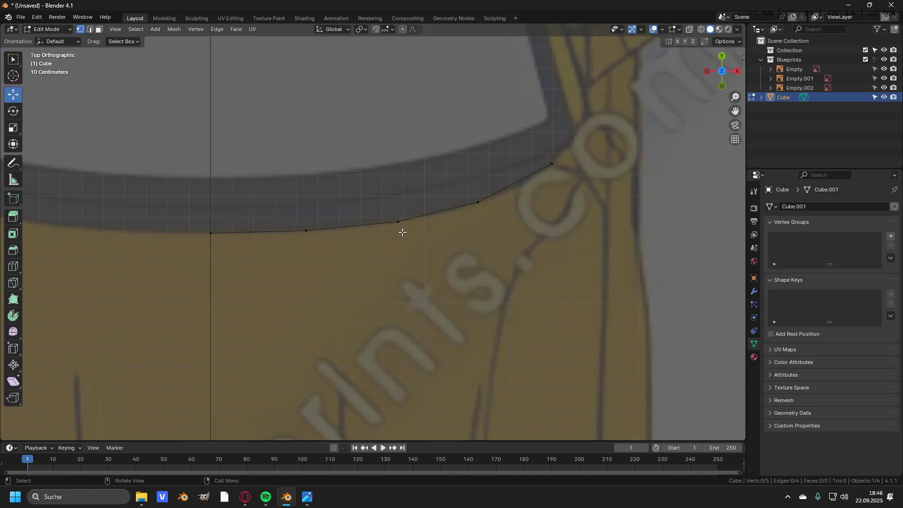
Step: Select the vertex chain from centerline to outer end and distribute it evenly with LoopTools Space
left_click(211, 233)
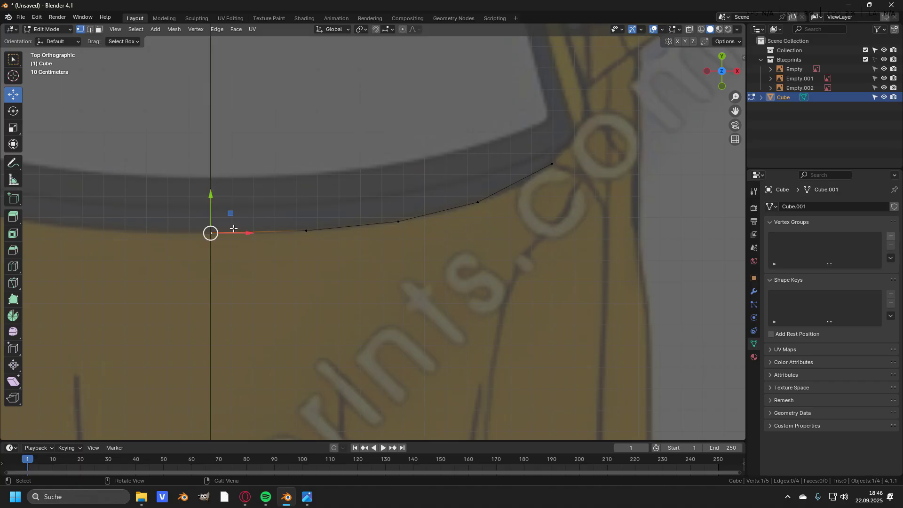
left_click(553, 164, "ctrl")
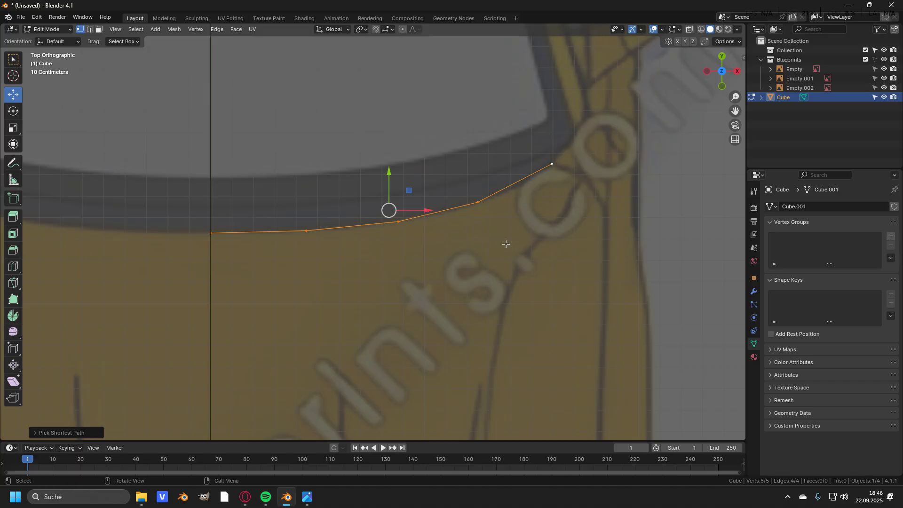
right_click(536, 226)
mouse_move(525, 209)
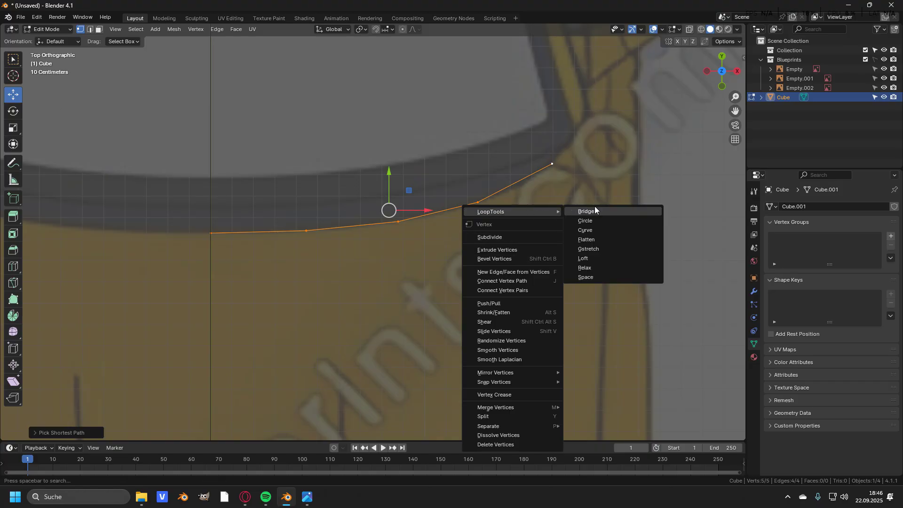
left_click(590, 276)
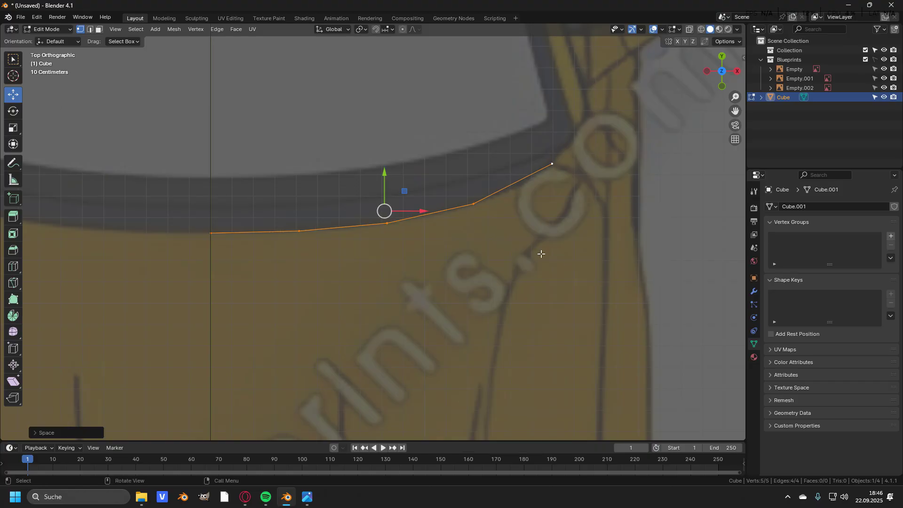
left_click(517, 240)
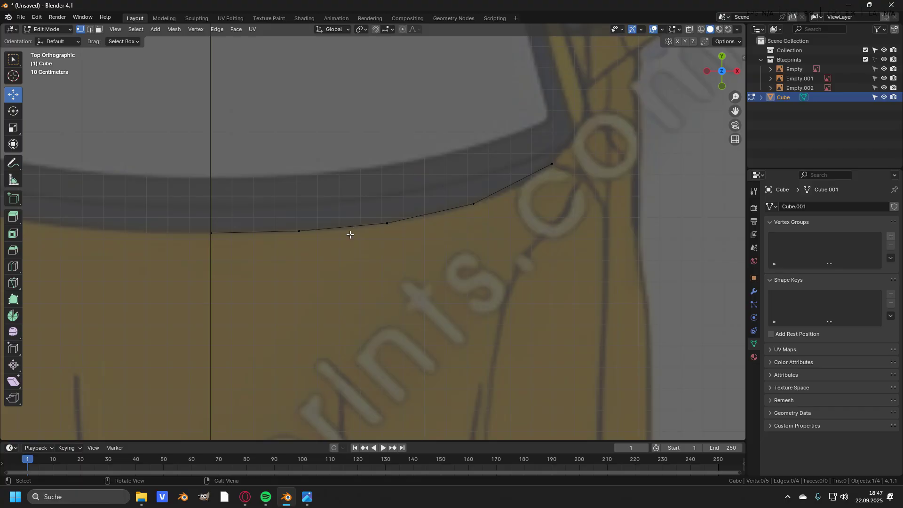
Step: Lower the outer vertices along Z in front view so they follow the downward slope of the hood's rear edge
scroll(506, 190, "down", 2)
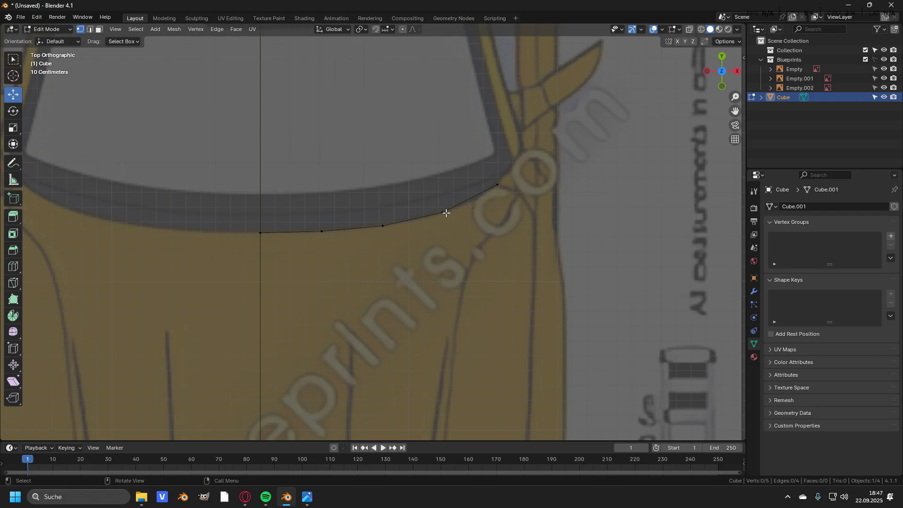
key("KP_1")
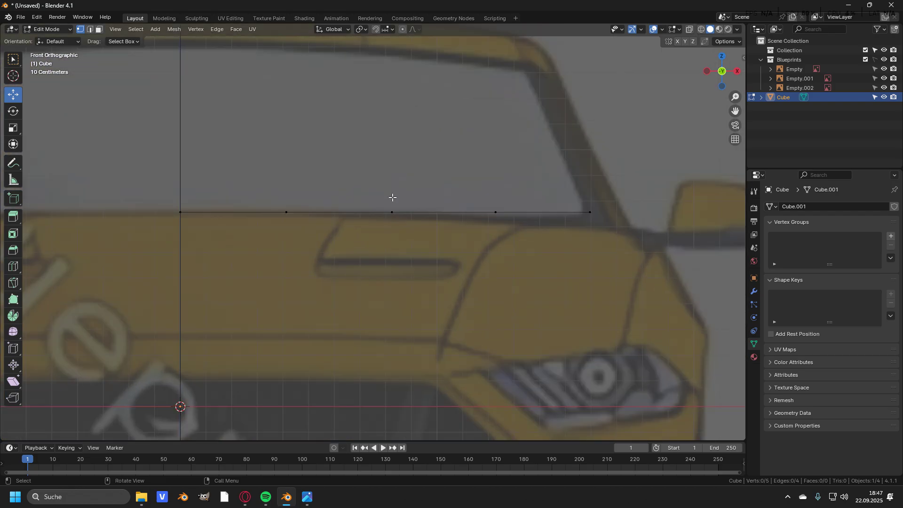
scroll(319, 202, "up", 1)
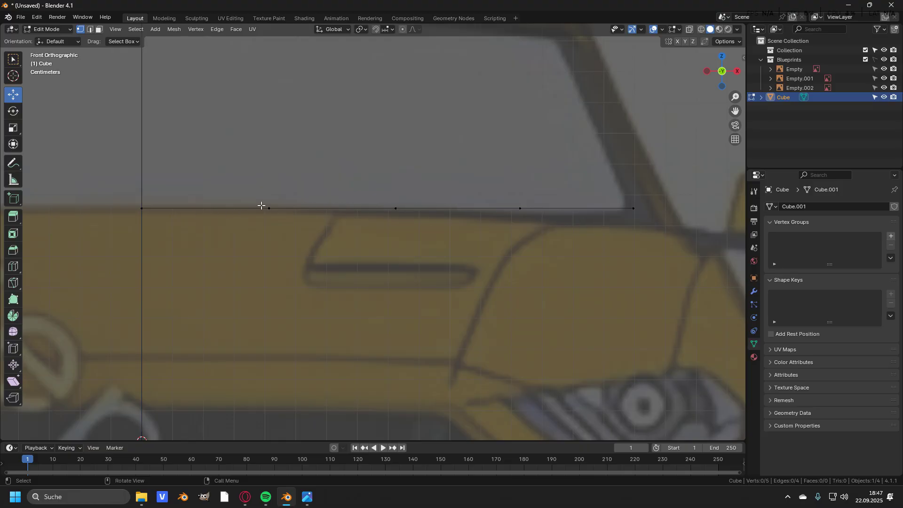
left_click(262, 205)
left_click_drag(269, 178, 279, 177)
left_click(393, 202)
left_click_drag(396, 175, 416, 182)
left_click(519, 208)
left_click_drag(519, 184, 548, 195)
left_click(633, 208)
left_click_drag(633, 180, 633, 205)
left_click(521, 216)
left_click(631, 221)
Step: Lower the centerline vertex and its neighbor together along Z in front view onto the hood's rear line
left_click(269, 206)
left_click(143, 207, "shift")
left_click_drag(206, 173, 225, 175)
left_click(376, 185)
scroll(403, 191, "down", 2)
scroll(404, 191, "up", 1)
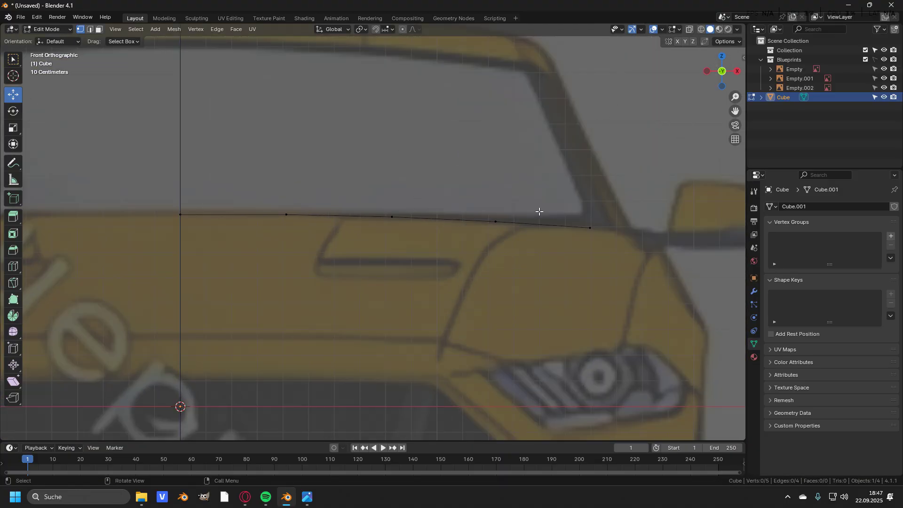
Step: Compare the rear edge vertex chain with the blueprints in right, front and top views
key("KP_3")
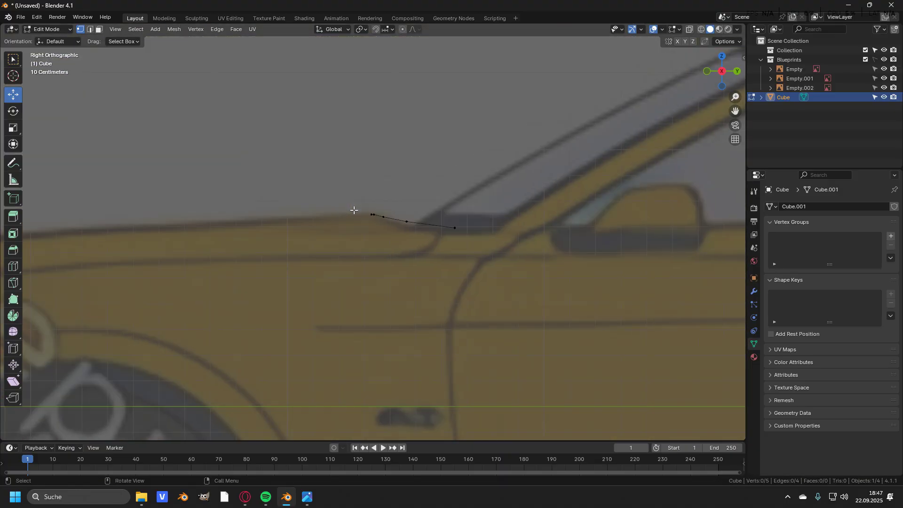
scroll(463, 226, "down", 4)
scroll(480, 226, "up", 7)
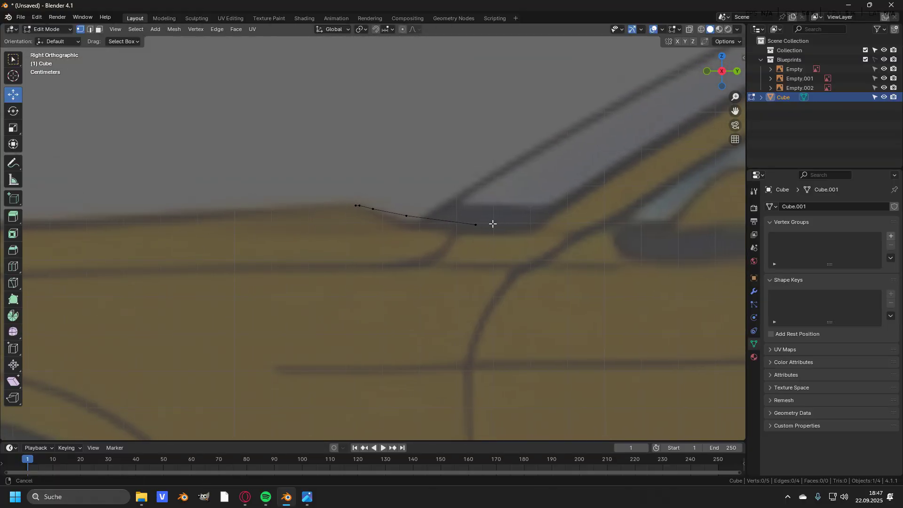
scroll(421, 242, "down", 3)
scroll(435, 242, "up", 5)
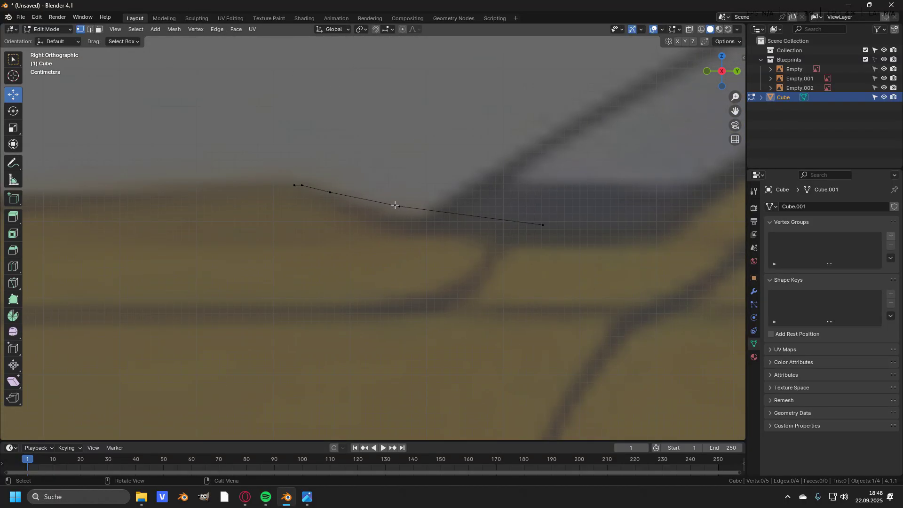
scroll(505, 231, "down", 5)
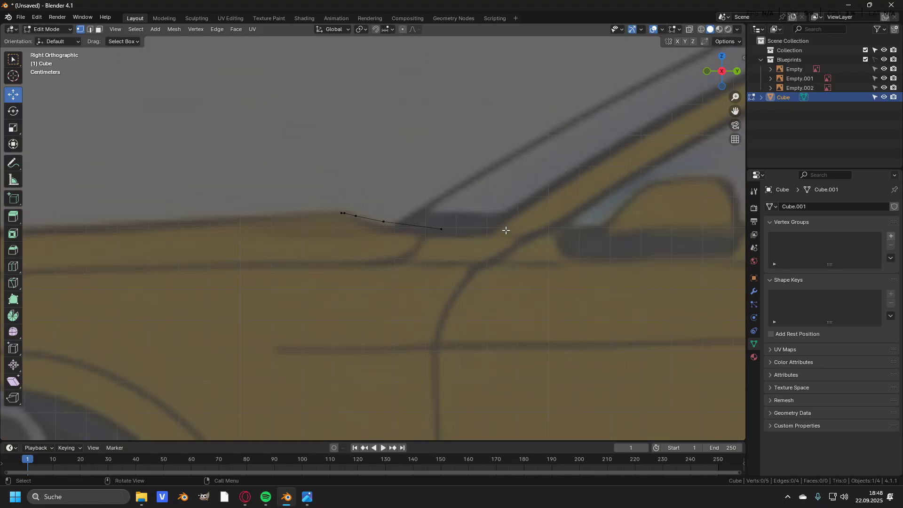
scroll(505, 230, "up", 1)
key("KP_7")
key("KP_1")
scroll(505, 230, "down", 3)
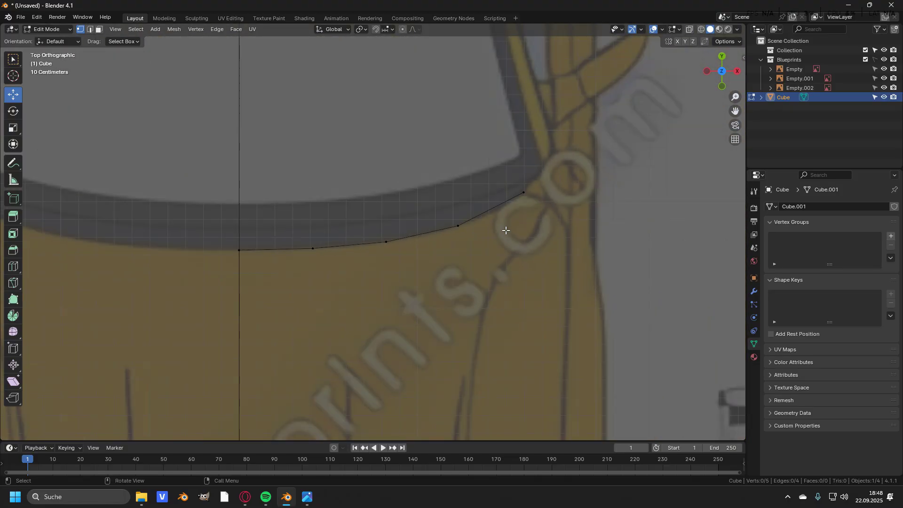
scroll(506, 230, "up", 4)
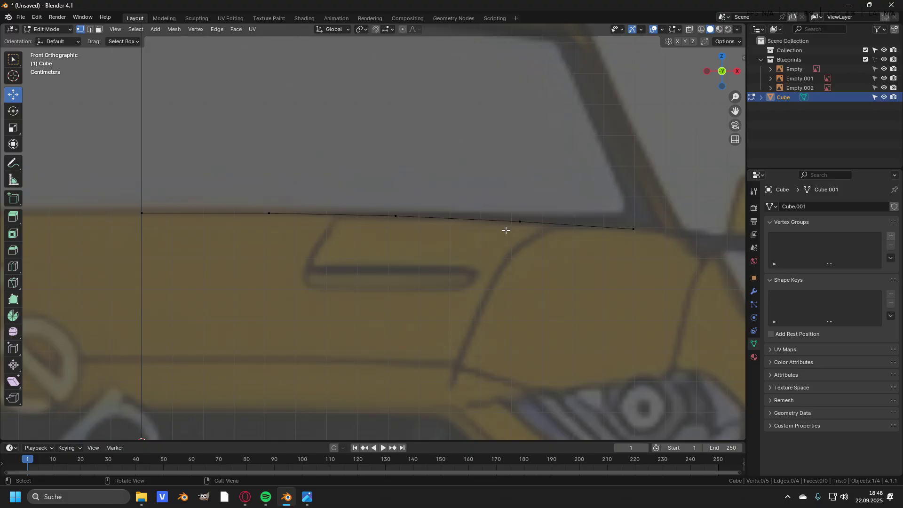
scroll(505, 229, "down", 3)
key("KP_3")
scroll(505, 230, "up", 4)
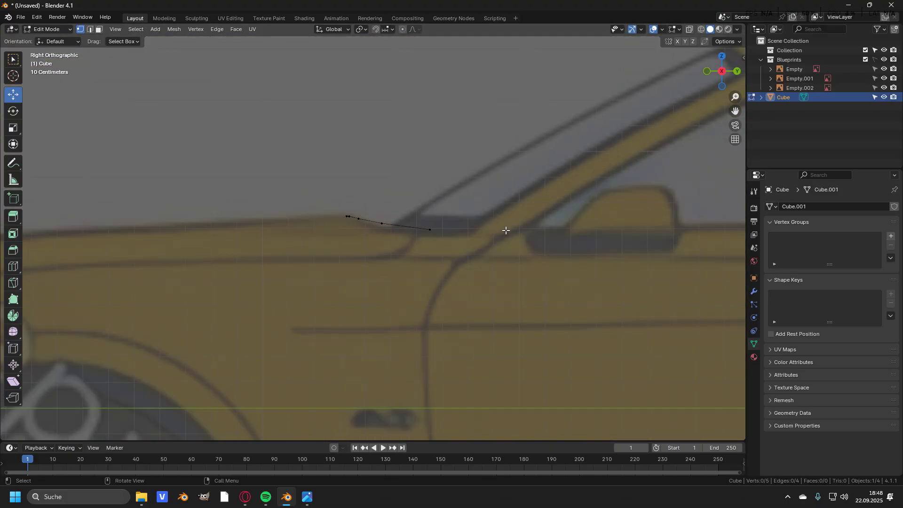
scroll(505, 230, "down", 3)
key("KP_7")
scroll(433, 196, "up", 3)
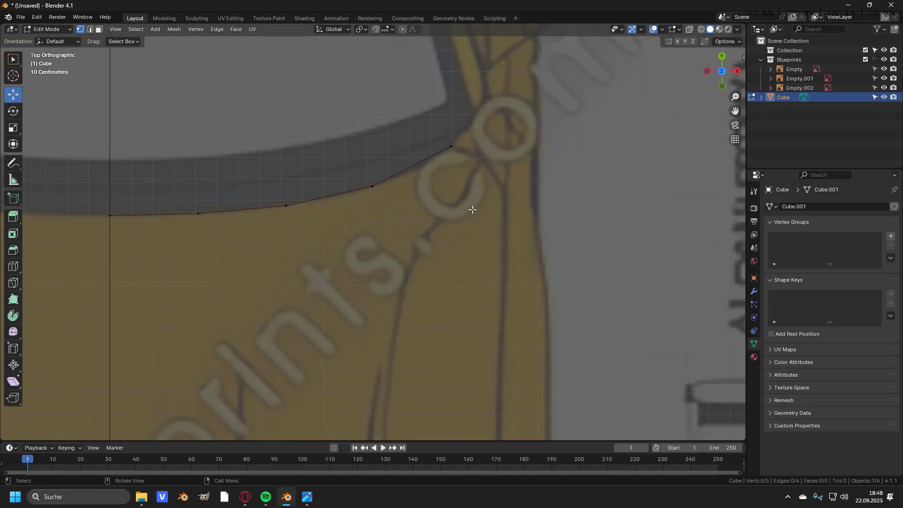
Step: Extrude the chain's outer end vertex about 0.15 m in top view to the hood's outer rear corner near the fender line
scroll(471, 210, "down", 4)
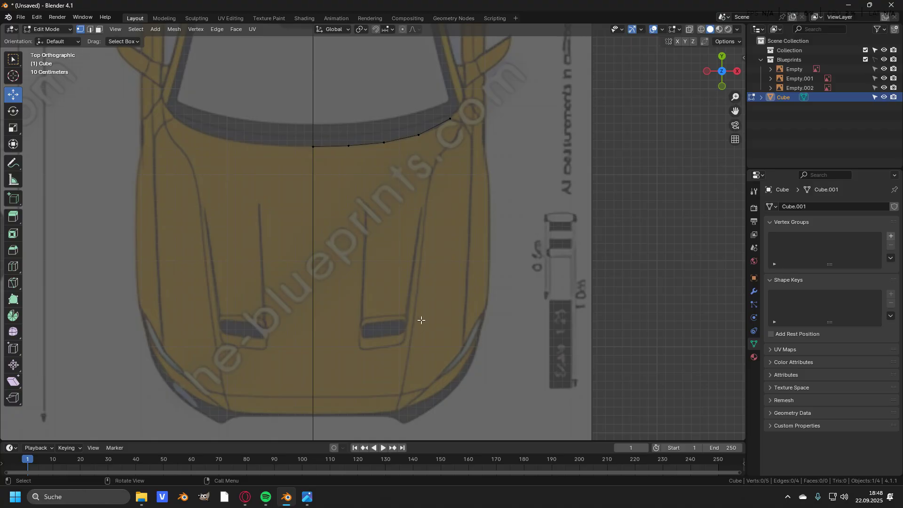
scroll(463, 130, "up", 6)
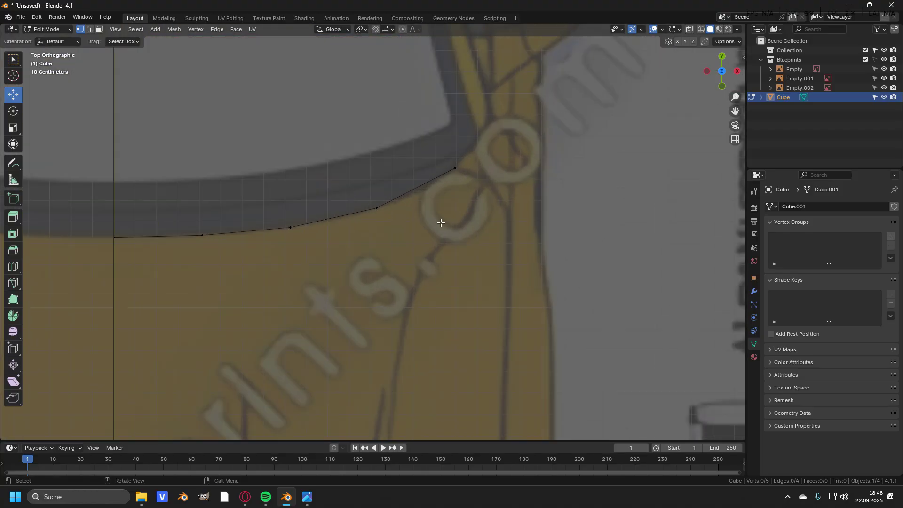
left_click(472, 155)
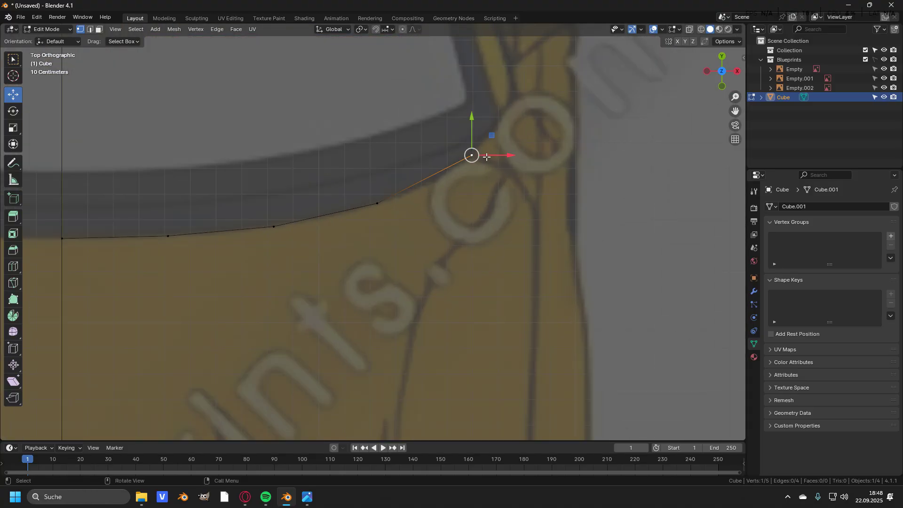
key("e")
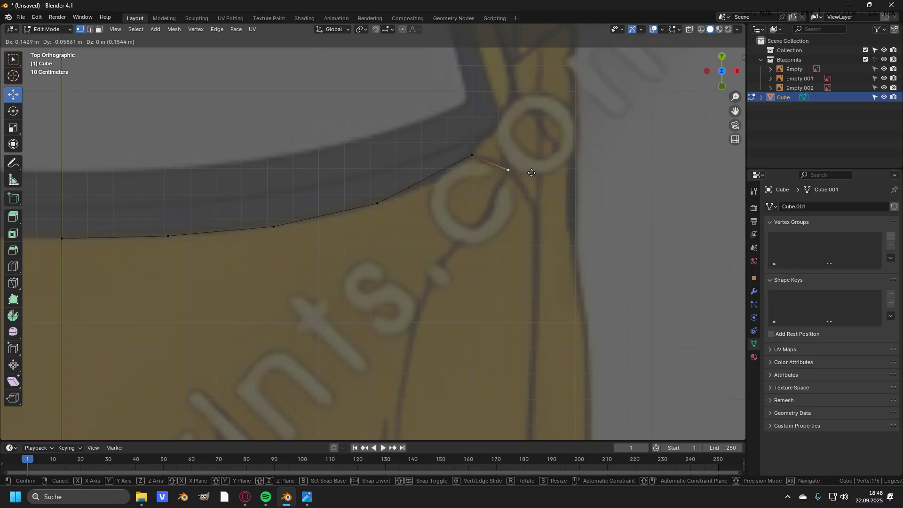
left_click(532, 173)
left_click(520, 182)
left_click(517, 172)
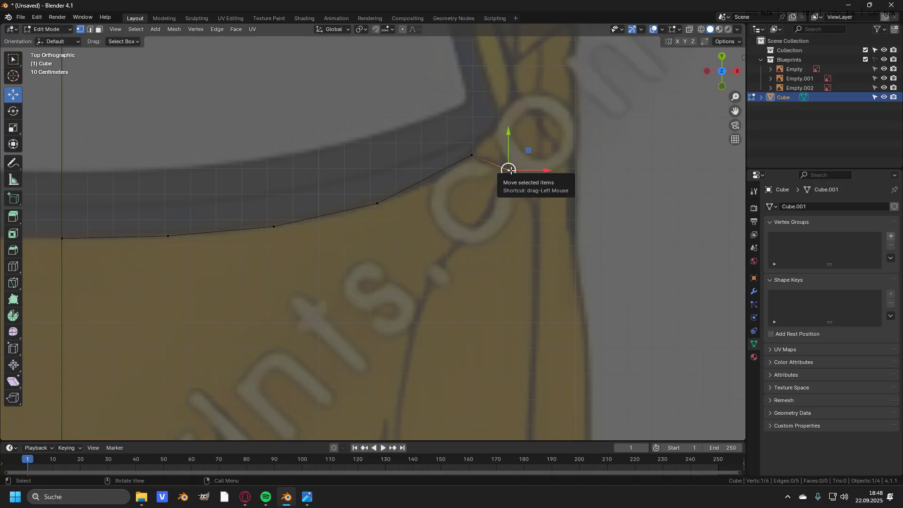
Step: Examine the extruded corner vertex against the windshield base in the right side blueprint
key("KP_3")
scroll(510, 170, "up", 2)
scroll(500, 192, "down", 6)
scroll(500, 192, "up", 4)
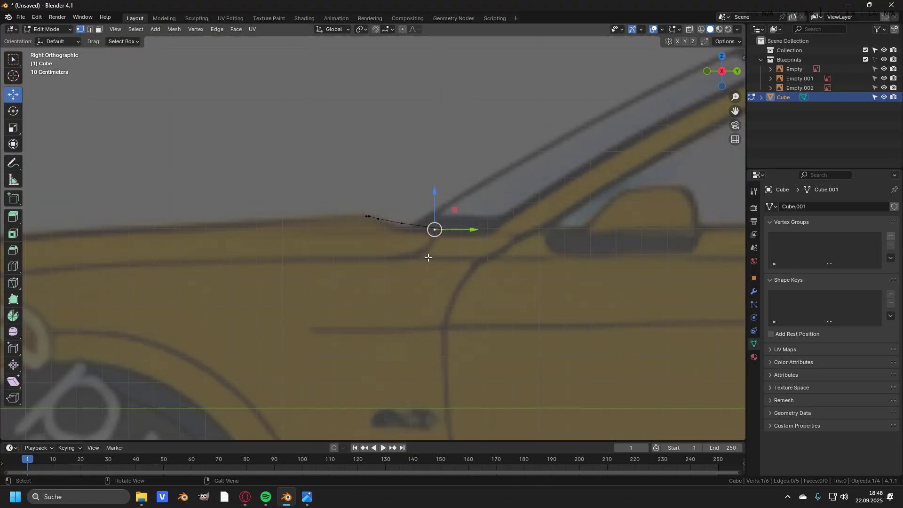
scroll(428, 257, "up", 1)
scroll(466, 235, "up", 2)
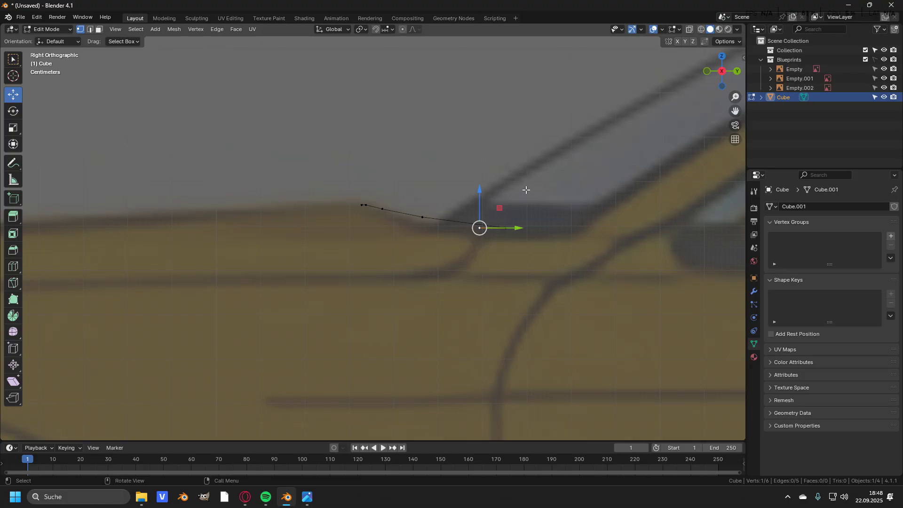
scroll(492, 252, "down", 3)
scroll(499, 249, "up", 2)
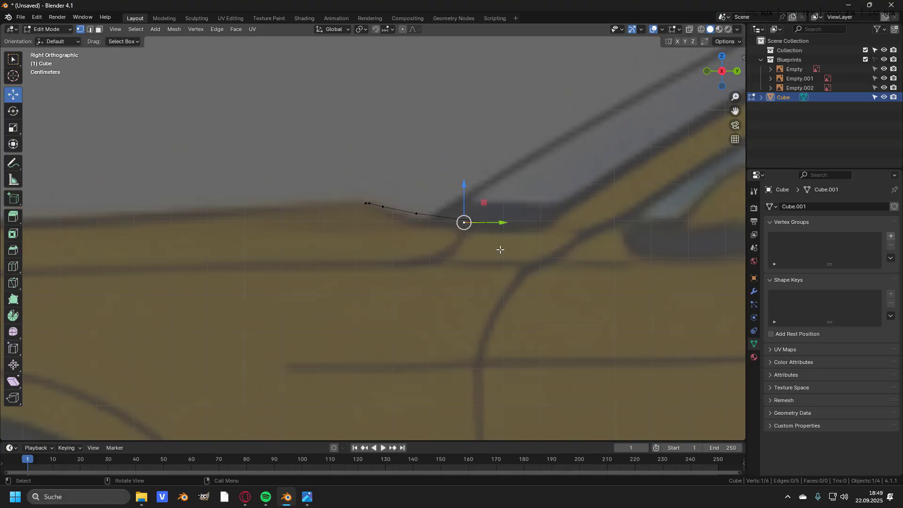
Step: Lower the outermost corner vertex along Z in front view to continue the hood's downward slope
key("KP_1")
left_click(586, 245)
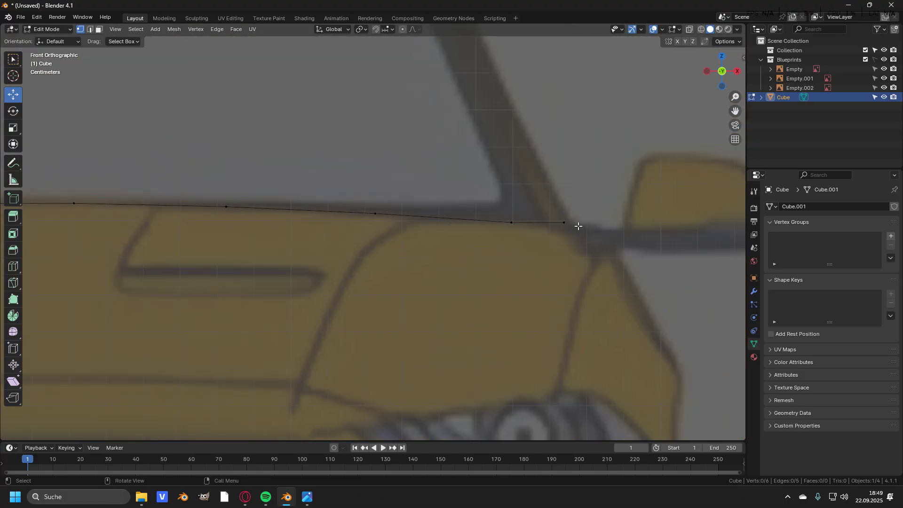
left_click(565, 224)
scroll(591, 230, "up", 2)
left_click_drag(656, 192, 658, 201)
key("alt+a")
Step: Check the outermost corner vertex's height and alignment against the front and right side blueprints
scroll(597, 223, "down", 5)
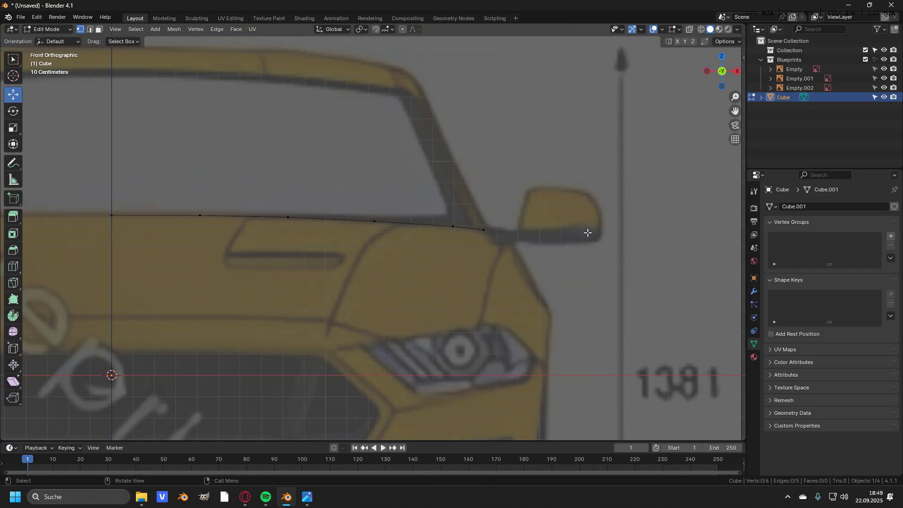
scroll(485, 235, "up", 2)
scroll(485, 235, "up", 1)
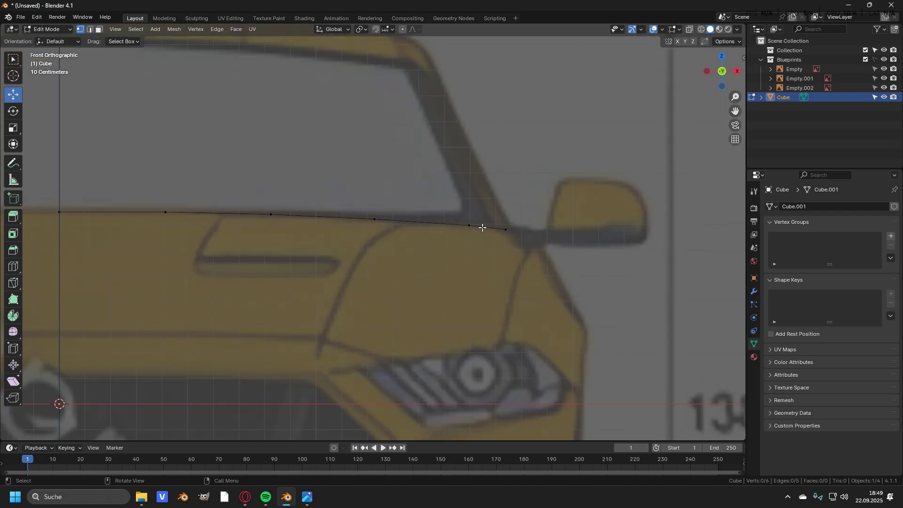
scroll(519, 245, "down", 1)
scroll(489, 241, "down", 1)
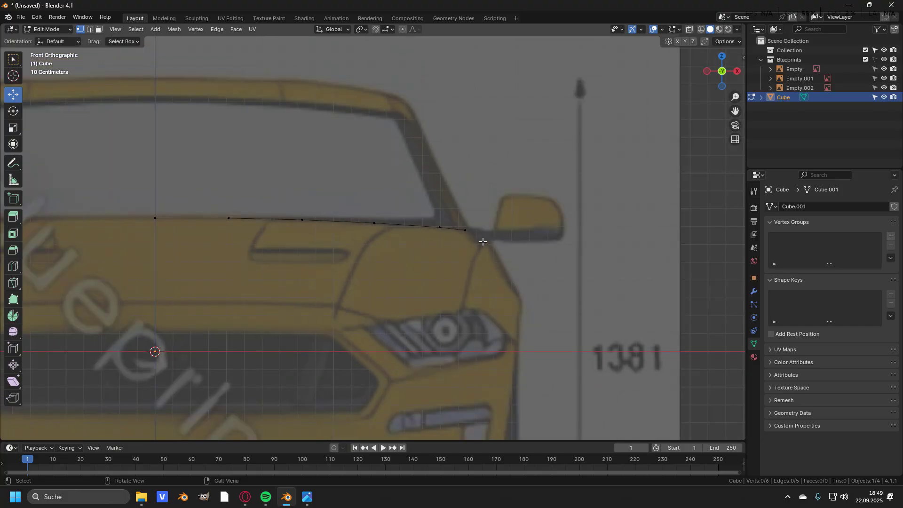
left_click(468, 229)
key("KP_3")
scroll(470, 229, "up", 3)
left_click(483, 256)
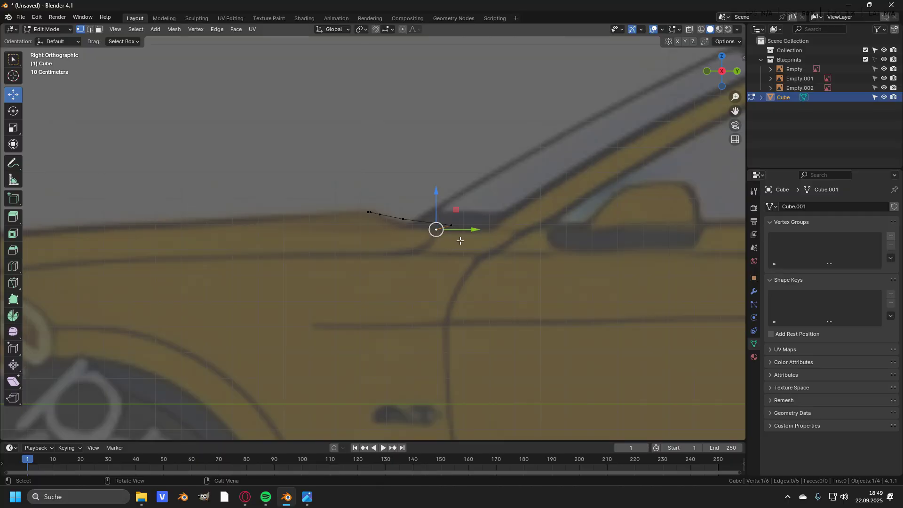
key("KP_1")
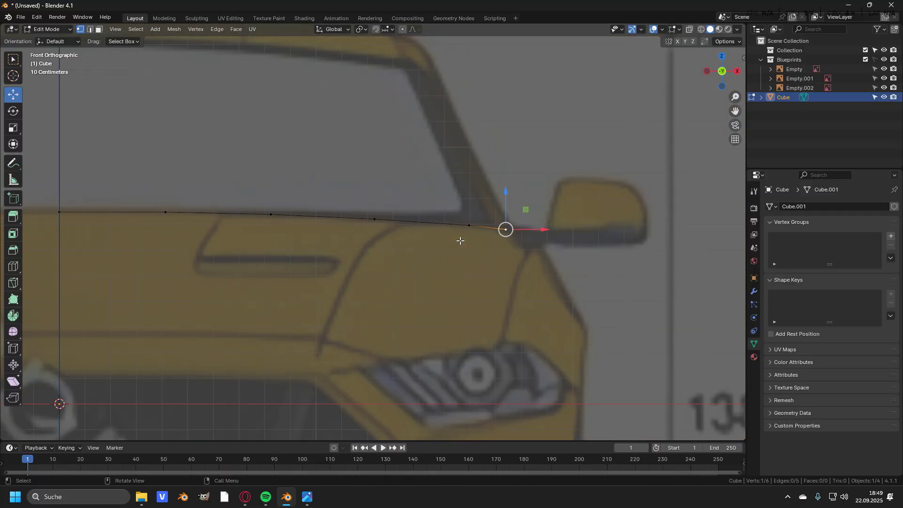
Step: Extrude the hood's outer rear corner vertex in top view, forward and inward onto the start of the side crease line
scroll(547, 245, "up", 2)
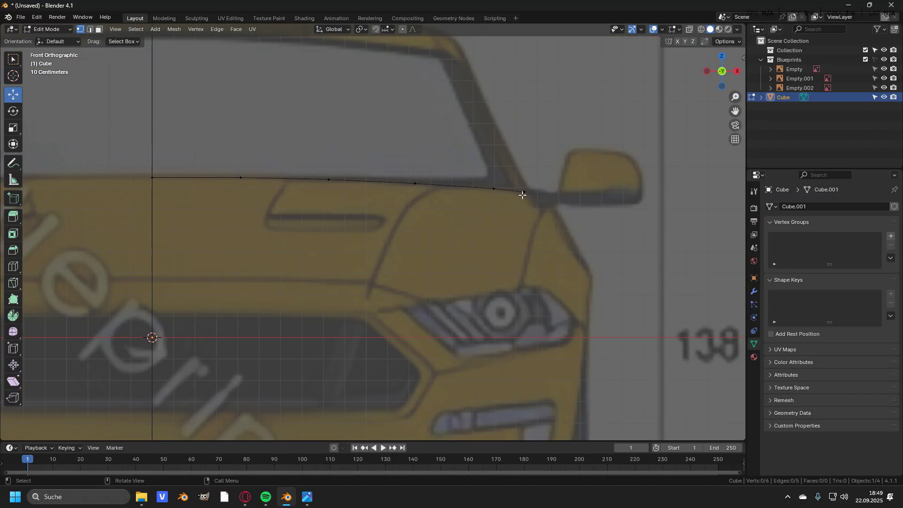
left_click(522, 195)
key("KP_7")
scroll(480, 213, "down", 2)
middle_click_drag(474, 239, 470, 190, "shift")
scroll(470, 190, "up", 2)
key("e")
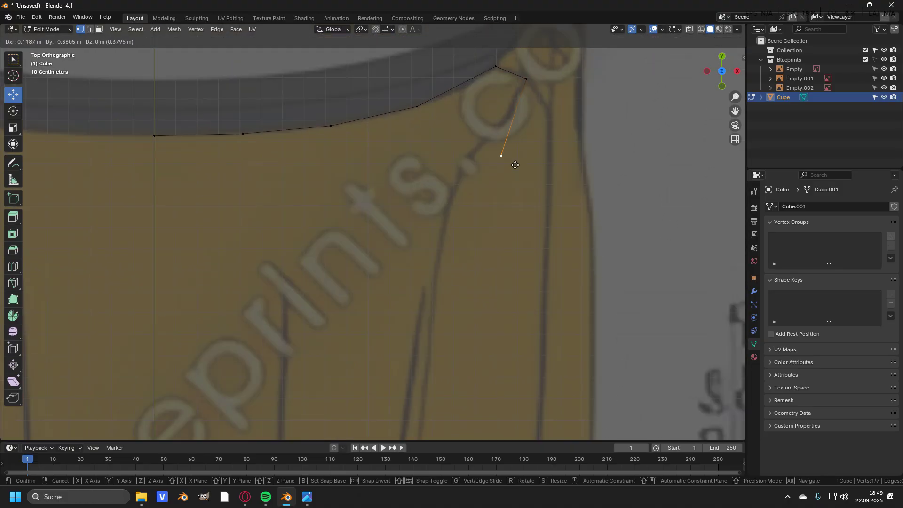
left_click(487, 167)
middle_click_drag(469, 161, 454, 221, "shift")
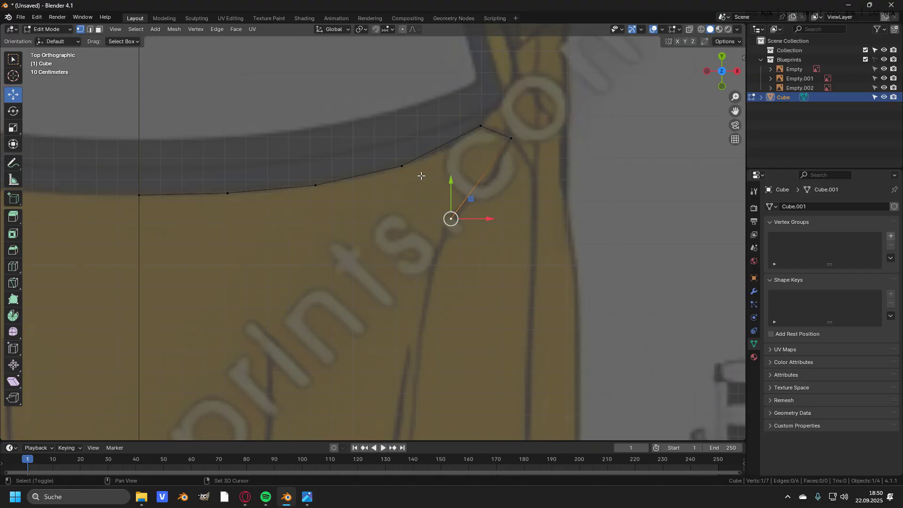
Step: Try moving the new crease vertex closer to the rear corner and extruding another vertex along the crease
left_click(402, 166, "shift")
left_click(480, 126, "shift")
left_click(510, 139, "shift")
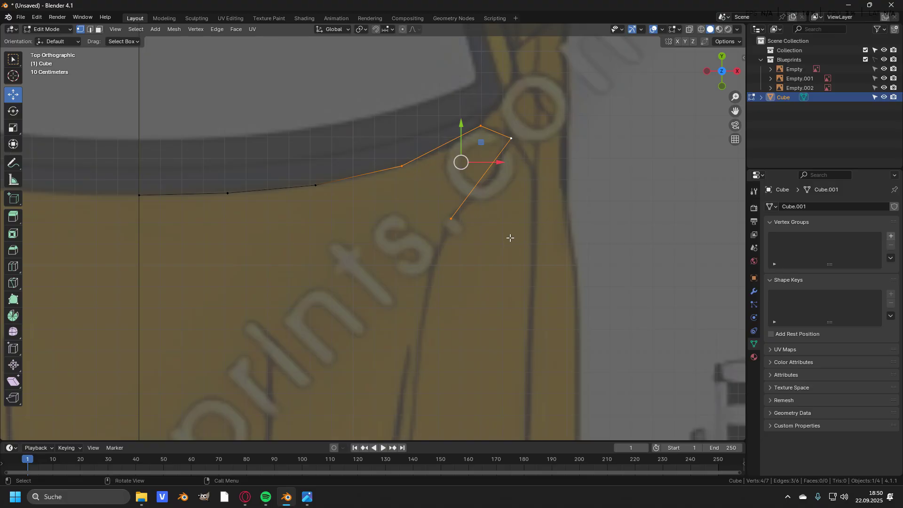
left_click_drag(452, 220, 504, 179)
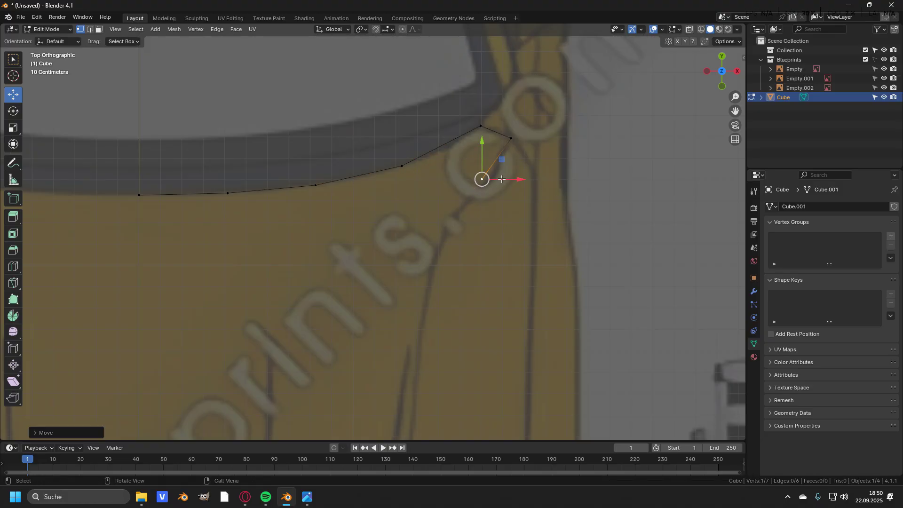
key("e")
left_click(457, 221)
left_click(515, 229)
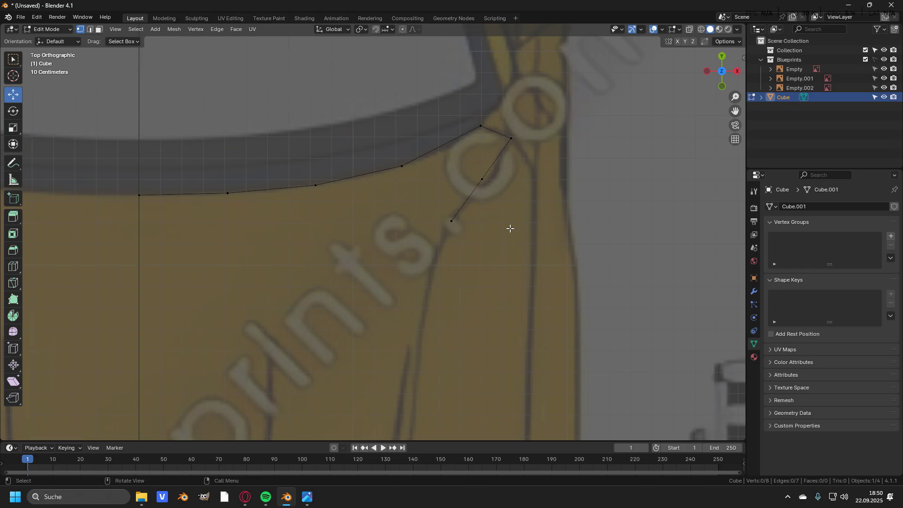
Step: Select the vertices around the hood's rear corner to compare their spacing
left_click(451, 221)
left_click(482, 179, "shift")
left_click(402, 166, "shift")
left_click(479, 126, "shift")
left_click(507, 142, "shift")
left_click(506, 195)
Step: Undo the second crease extrusion and the preceding vertex move, keeping only the first crease vertex
key("ctrl+z")
key("ctrl+z")
key("ctrl+z")
key("ctrl+z")
key("ctrl+z")
key("ctrl+z")
key("ctrl+z")
key("ctrl+z")
key("ctrl+z")
key("ctrl+z")
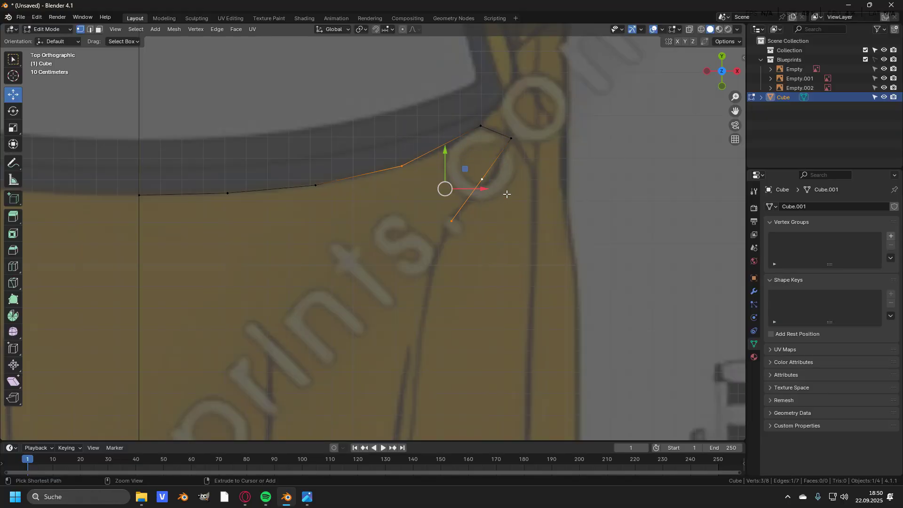
scroll(510, 135, "down", 3)
key("ctrl+z")
Step: Extrude the crease vertex in top view to the hood's front corner where the crease meets the front seam
scroll(465, 255, "down", 2)
middle_click_drag(436, 289, 466, 160, "shift")
key("e")
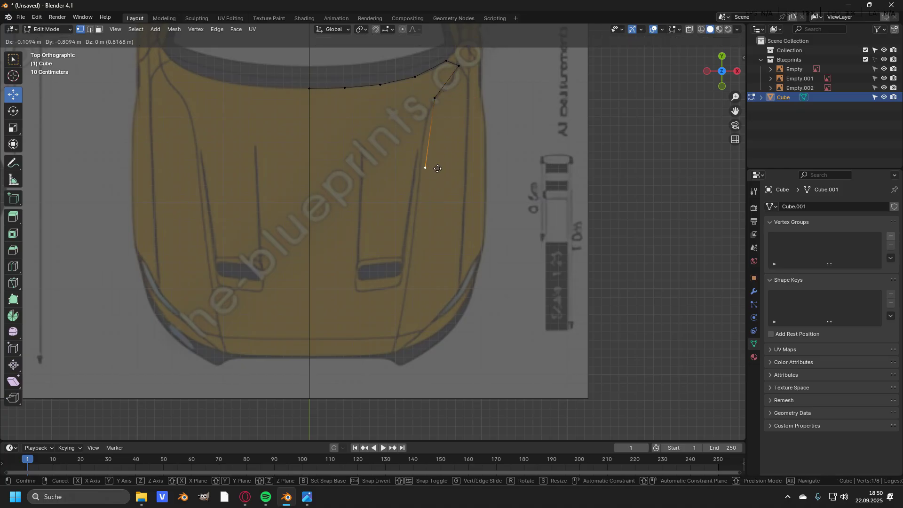
left_click(408, 331)
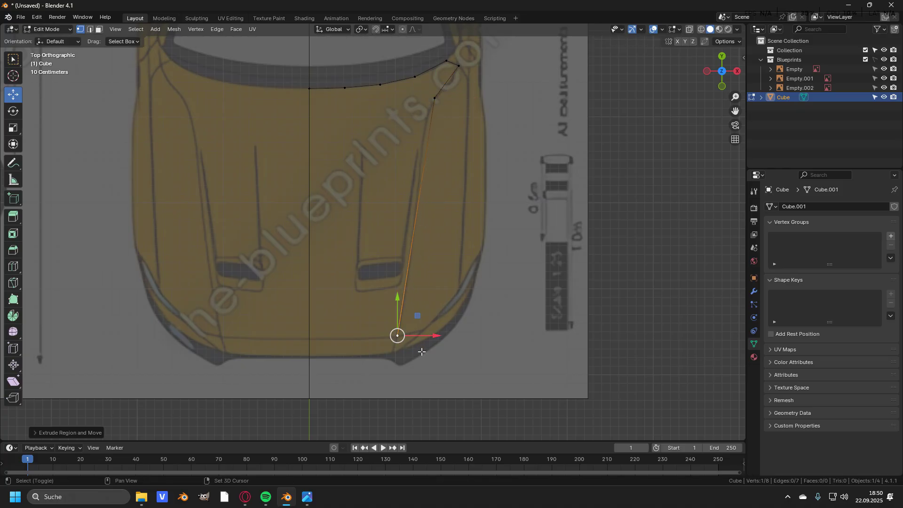
middle_click_drag(423, 352, 415, 283, "shift")
scroll(414, 283, "up", 1)
scroll(440, 148, "down", 1)
middle_click_drag(440, 147, 483, 217, "shift")
left_click(483, 216)
Step: Divide the long hood side edge with a loop cut of five evenly spaced vertices
key("ctrl+r")
scroll(463, 217, "up", 1)
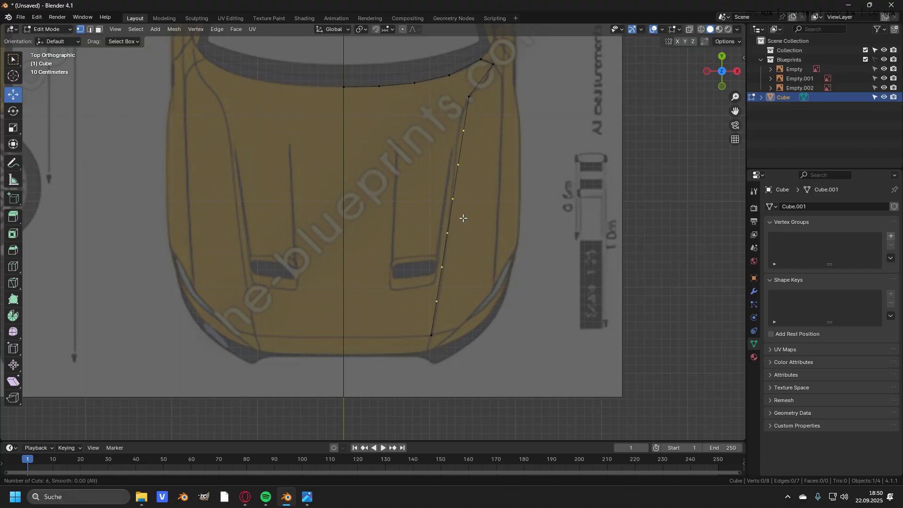
left_click(462, 217)
right_click(463, 218)
scroll(508, 275, "up", 2)
left_click(508, 274)
middle_click_drag(510, 156, 464, 202, "shift")
scroll(464, 198, "down", 2)
left_click(437, 174)
left_click(411, 332, "ctrl")
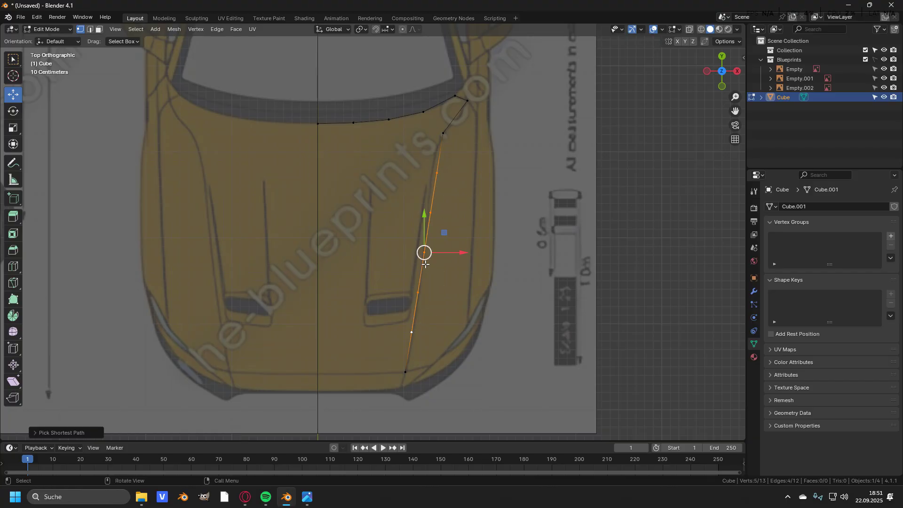
left_click(458, 218)
Step: Move the side-edge vertex beside the hood vent onto the blueprint's crease line in top view
middle_click_drag(458, 217, 457, 208, "shift")
scroll(415, 282, "down", 4, "shift")
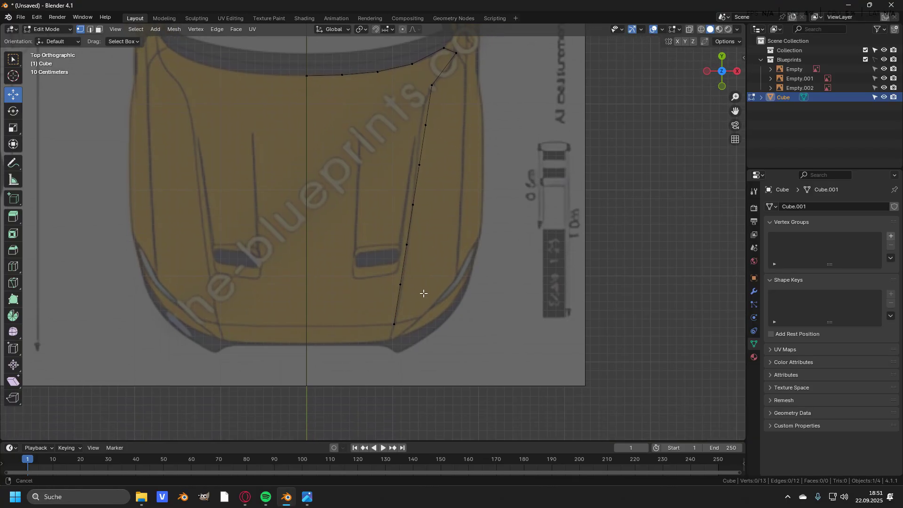
scroll(422, 294, "up", 3)
left_click(417, 283)
key("g")
left_click(442, 252)
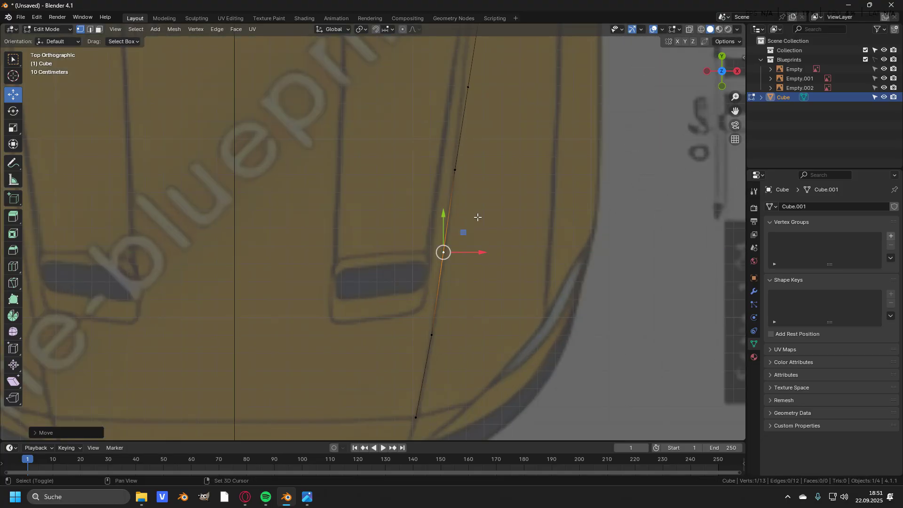
Step: Shift the side-edge vertices farther toward the windshield inward along X onto the blueprint's curved crease line
scroll(478, 216, "up", 2)
middle_click_drag(489, 66, 510, 280, "shift")
left_click(495, 252)
left_click_drag(522, 254, 516, 261)
middle_click_drag(521, 141, 507, 273, "shift")
left_click(499, 266)
left_click_drag(530, 268, 516, 278)
left_click(516, 279)
scroll(516, 278, "down", 6)
middle_click_drag(462, 350, 486, 272, "shift")
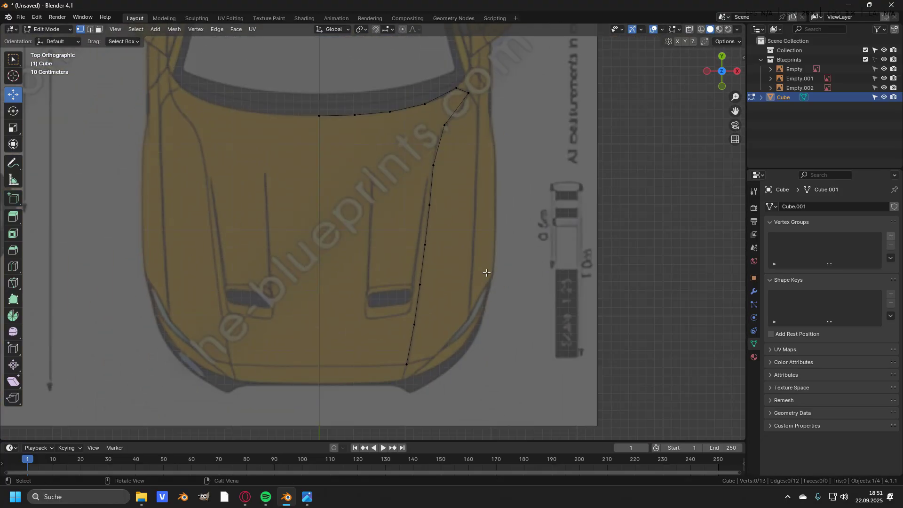
scroll(486, 144, "up", 1)
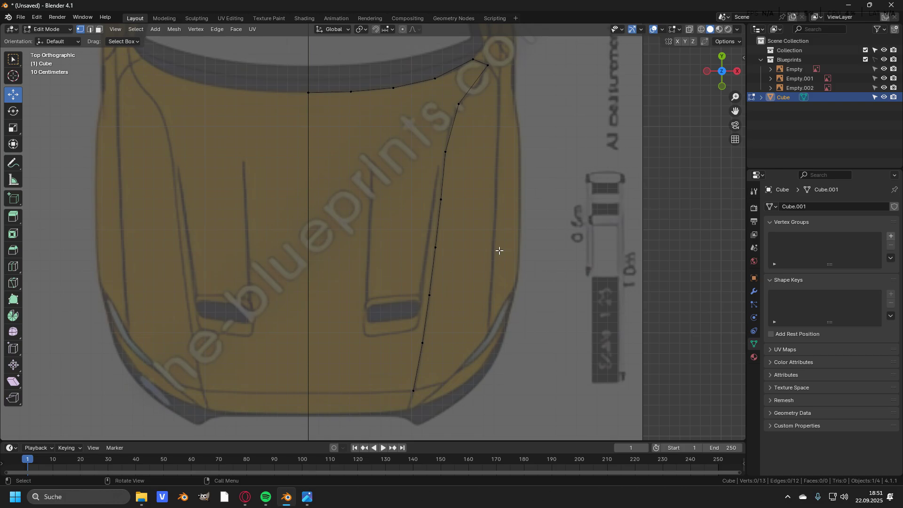
Step: Lower the frontmost side-edge vertex along Z in right side view onto the hood's front outline
key("KP_3")
scroll(456, 177, "up", 2)
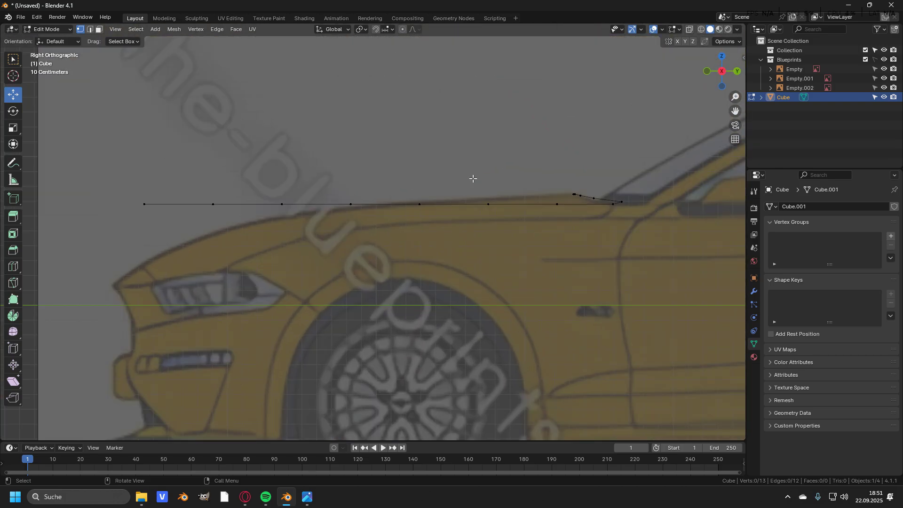
middle_click_drag(485, 189, 453, 203, "shift")
scroll(454, 204, "up", 1)
middle_click_drag(241, 235, 492, 197, "shift")
scroll(493, 198, "up", 1)
left_click(307, 162)
scroll(308, 163, "up", 2)
left_click_drag(270, 104, 270, 226)
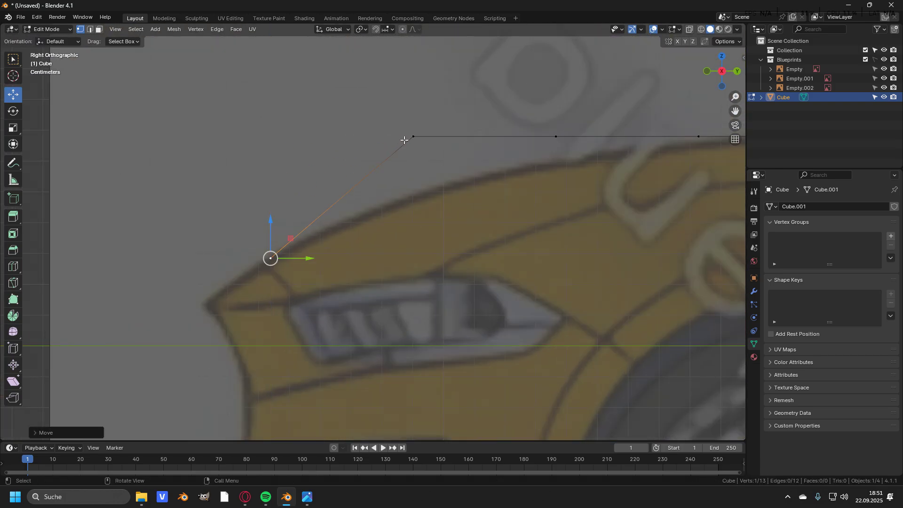
Step: Adjust the remaining side-edge vertices along Z in right side view to follow the hood's curved profile
left_click(407, 138)
left_click_drag(412, 108, 412, 166)
left_click(556, 137)
left_click(533, 184)
left_click_drag(533, 151, 533, 148)
middle_click_drag(676, 165, 457, 189, "shift")
left_click(458, 210)
left_click_drag(461, 180, 461, 172)
left_click(601, 209)
left_click_drag(600, 171, 601, 167)
scroll(502, 168, "down", 3)
scroll(502, 168, "down", 2)
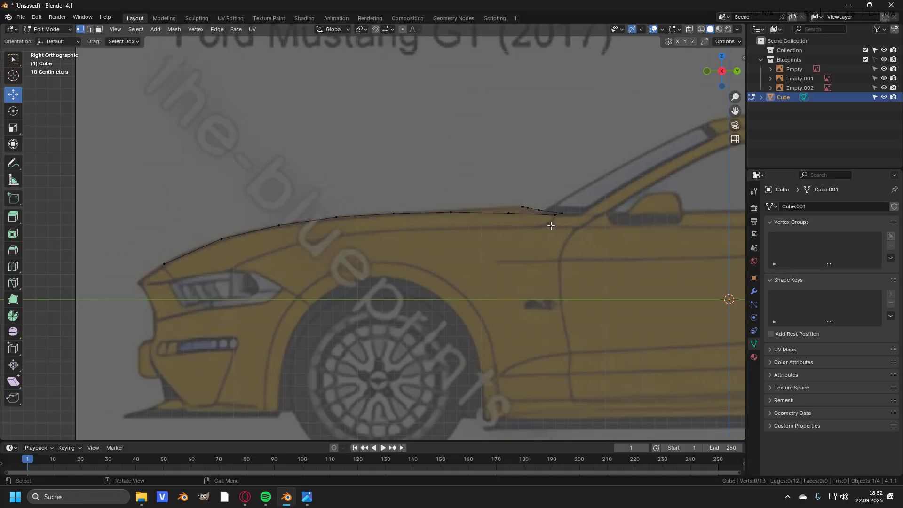
Step: Raise the six side-edge vertices slightly along Z in front view to match the blueprint's hood crease
key("KP_1")
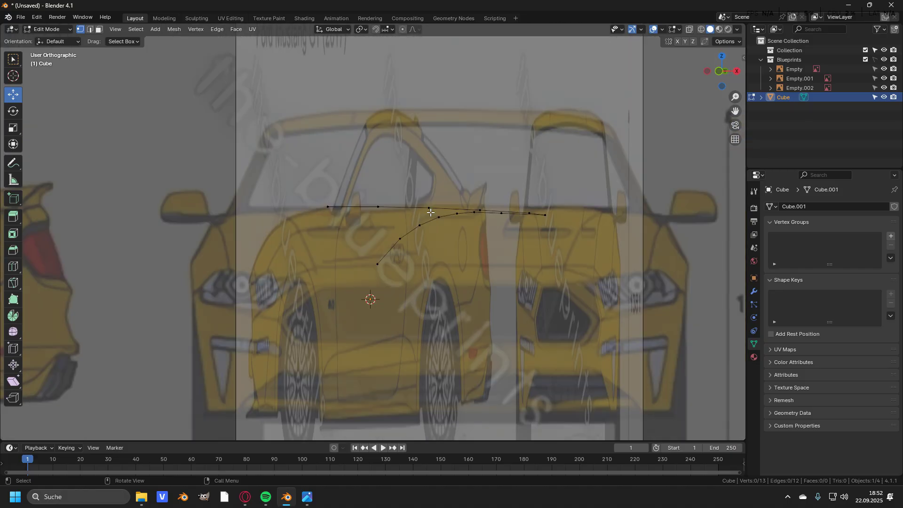
scroll(429, 211, "up", 5)
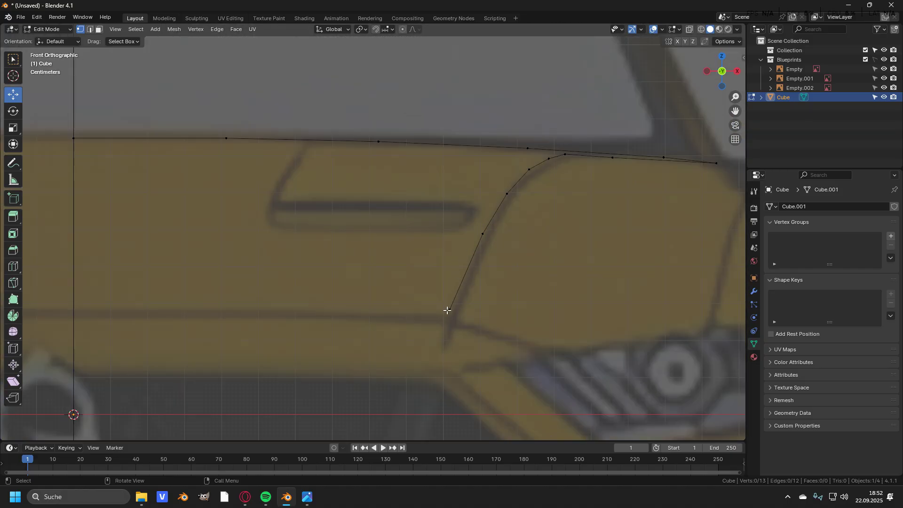
left_click(450, 309)
left_click(565, 154, "ctrl")
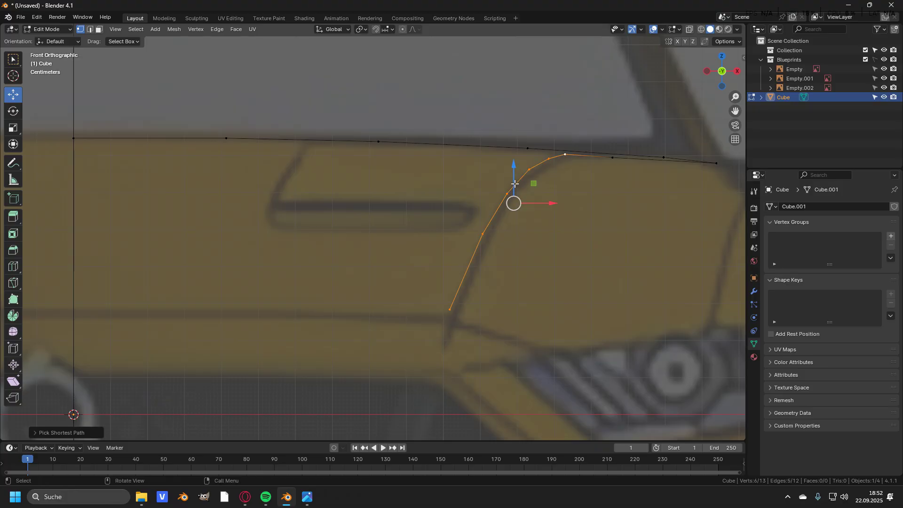
left_click_drag(516, 186, 522, 182)
left_click(593, 233)
scroll(564, 244, "down", 7)
Step: Add a Mirror modifier on the X axis with clipping enabled and collapse its settings
key("KP_7")
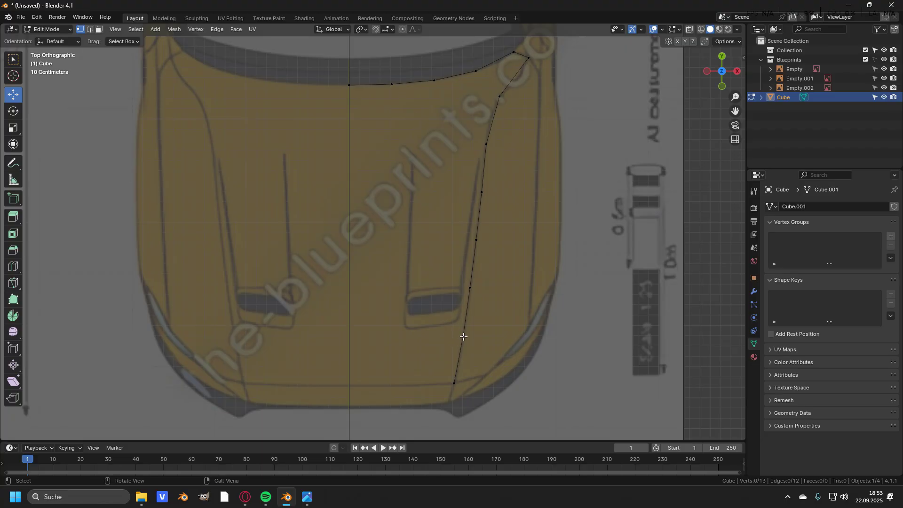
left_click(754, 291)
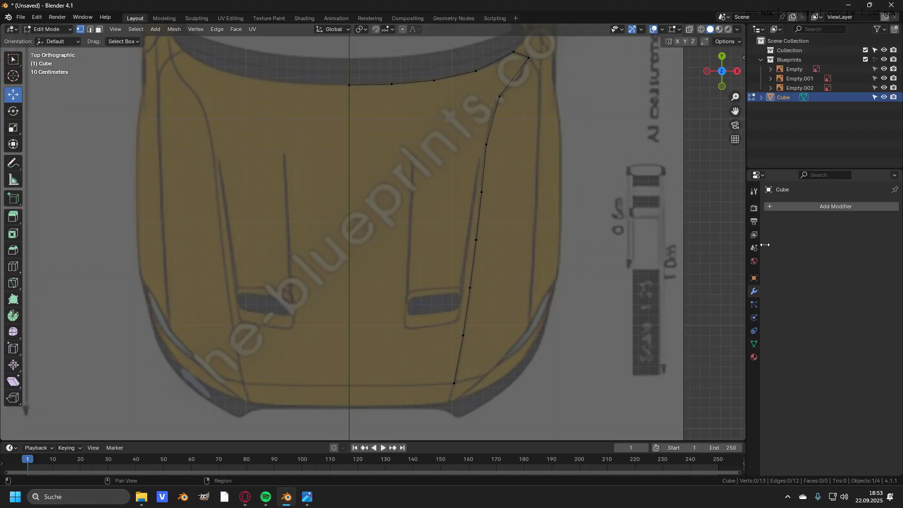
left_click(785, 206)
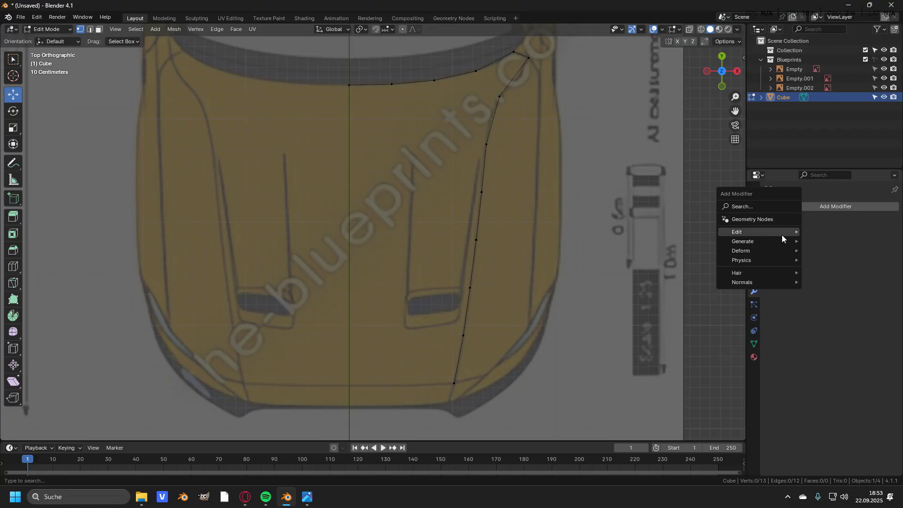
left_click(817, 205)
mouse_move(784, 240)
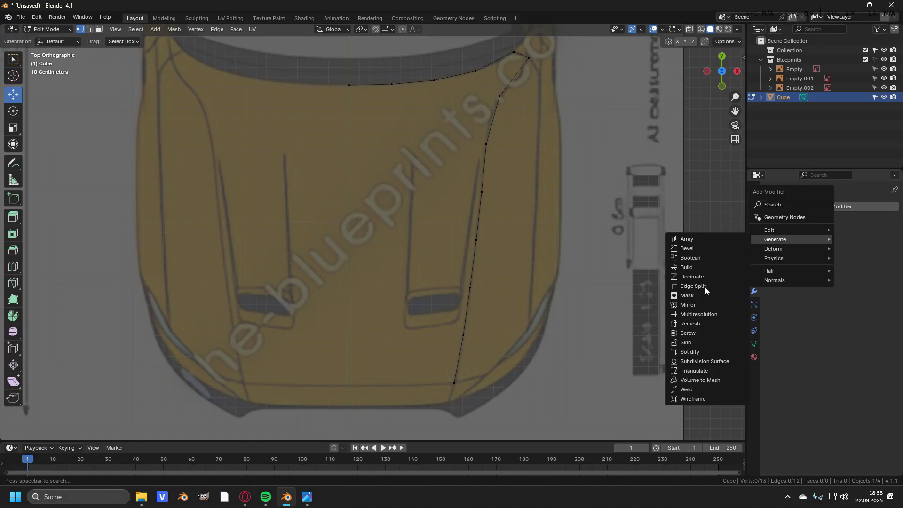
left_click(704, 304)
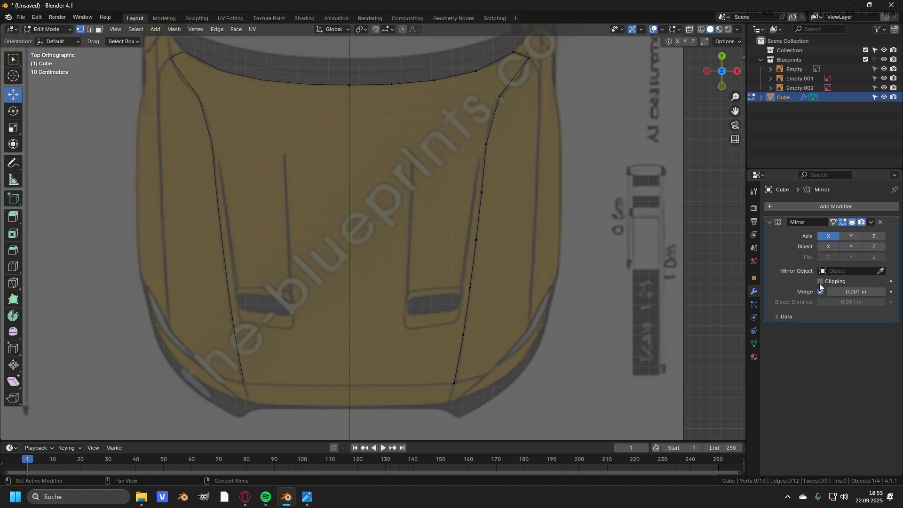
left_click(771, 222)
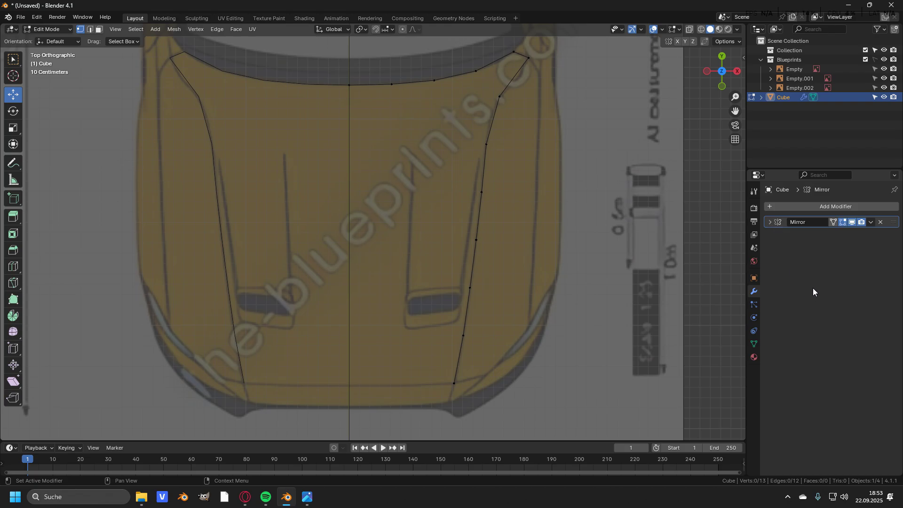
Step: Extrude the six side-edge vertices along X to the centre line in top view and shift the new row slightly forward
left_click(486, 144)
left_click(454, 384, "ctrl")
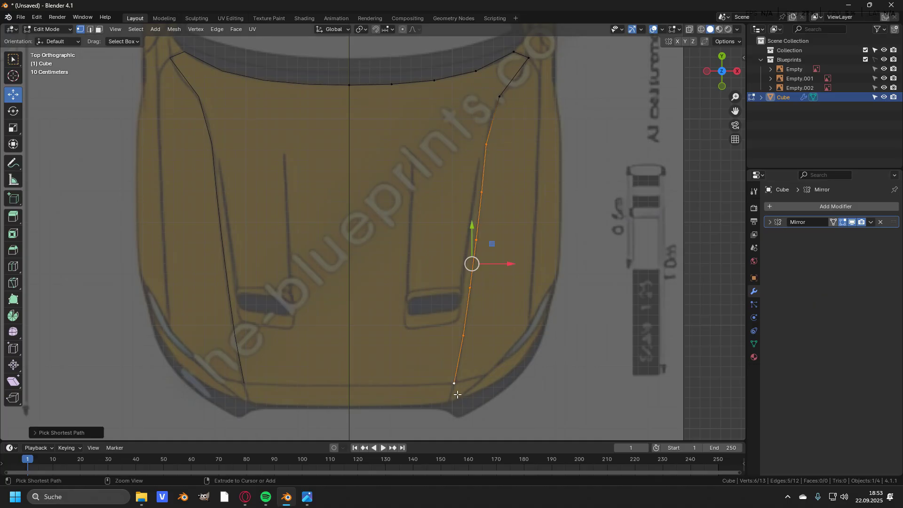
middle_click_drag(543, 303, 559, 298, "shift")
key("e")
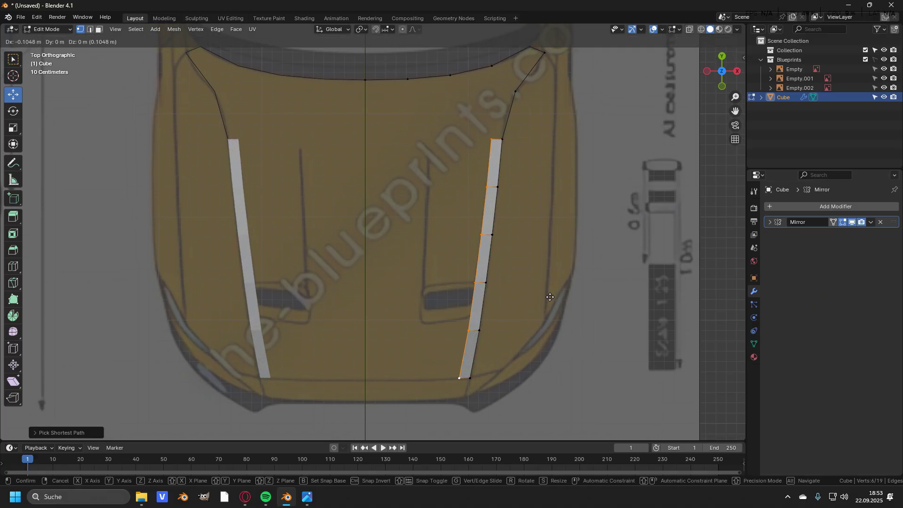
key("x")
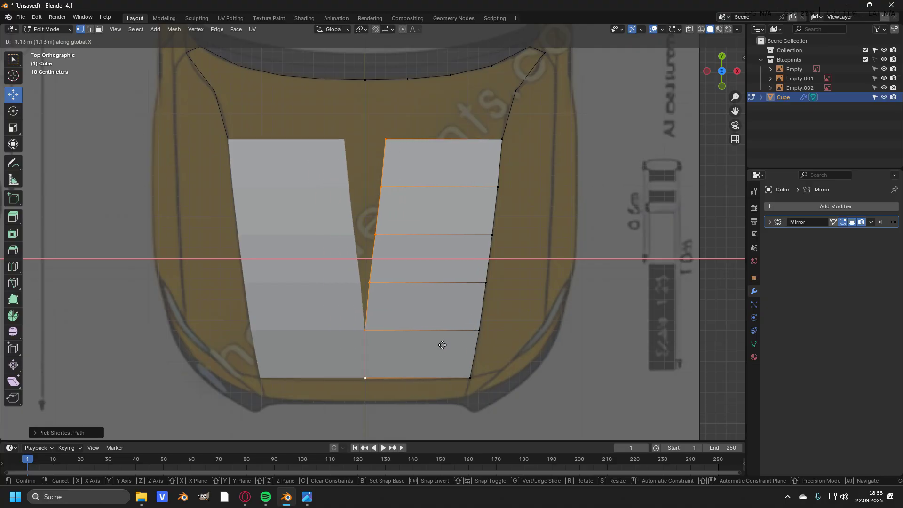
left_click(384, 350)
scroll(380, 133, "up", 2)
left_click_drag(363, 123, 381, 129)
scroll(451, 207, "down", 3)
Step: Add one centred lengthwise loop cut through the hood faces between the centre line and the side edge
key("ctrl+r")
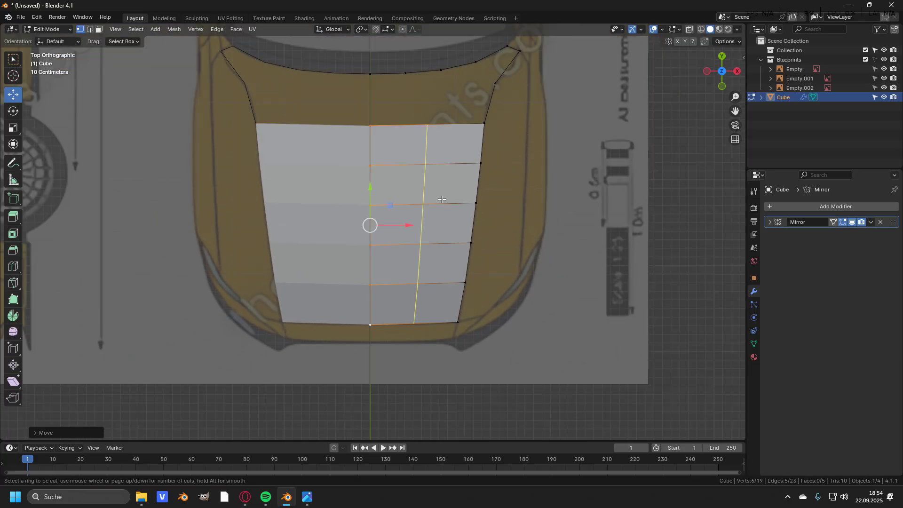
left_click(441, 199)
right_click(441, 200)
scroll(439, 229, "up", 1)
Step: Display the hood mesh as wireframe in front view, focused on the new lengthwise loop
key("KP_1")
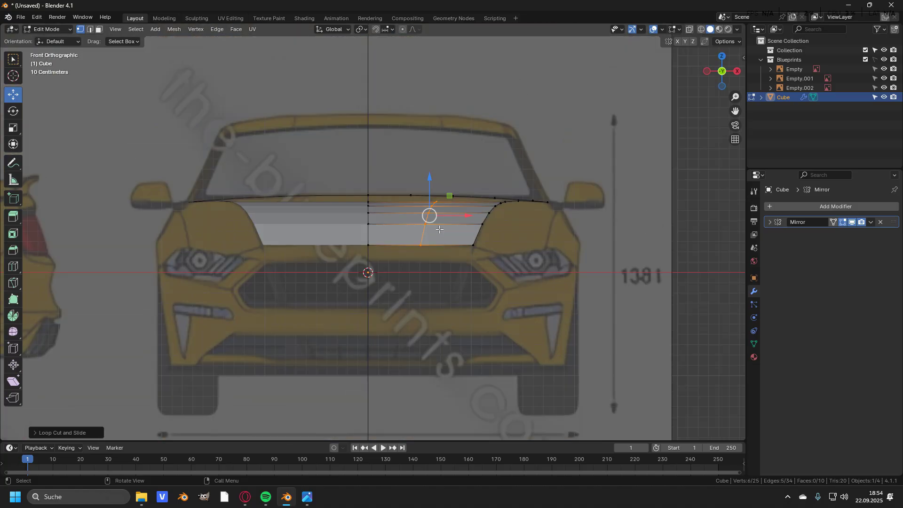
scroll(347, 271, "up", 6)
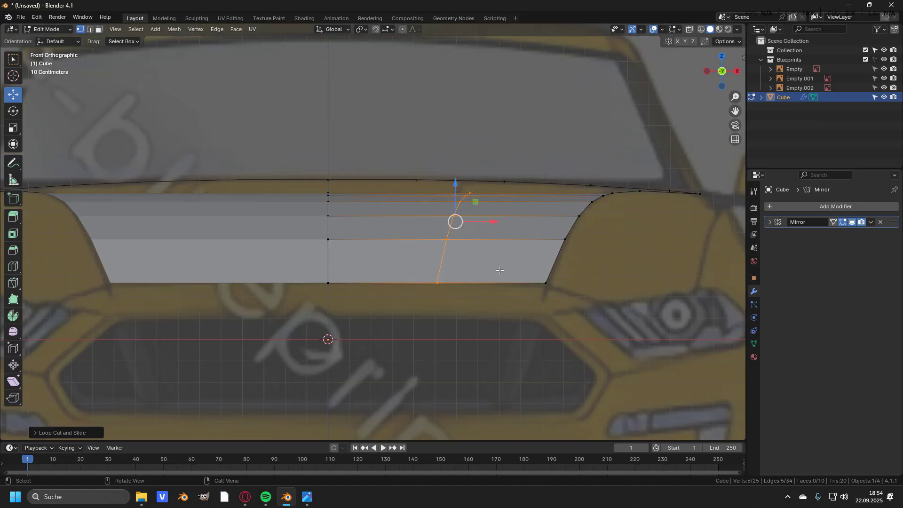
key("z")
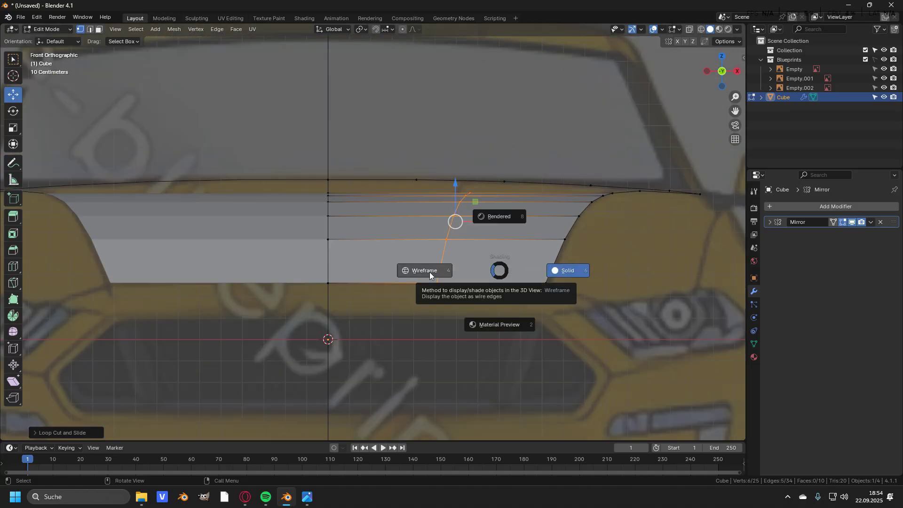
left_click(430, 272)
scroll(447, 268, "up", 2)
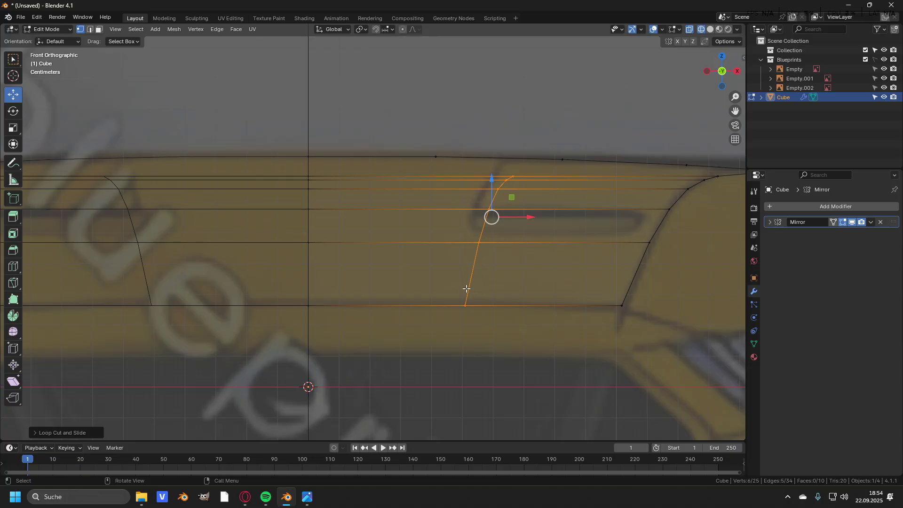
Step: Raise the lengthwise loop and then the centre-line vertices slightly in front view to crown the hood along the blueprint
left_click_drag(490, 199, 473, 183)
left_click(409, 368)
left_click(313, 272, "alt")
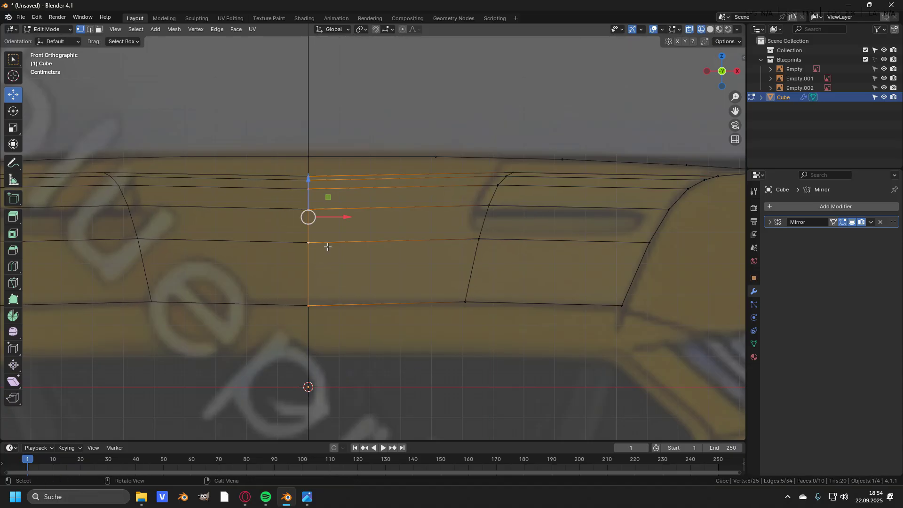
left_click_drag(311, 190, 291, 183)
left_click(423, 334)
scroll(417, 329, "down", 5)
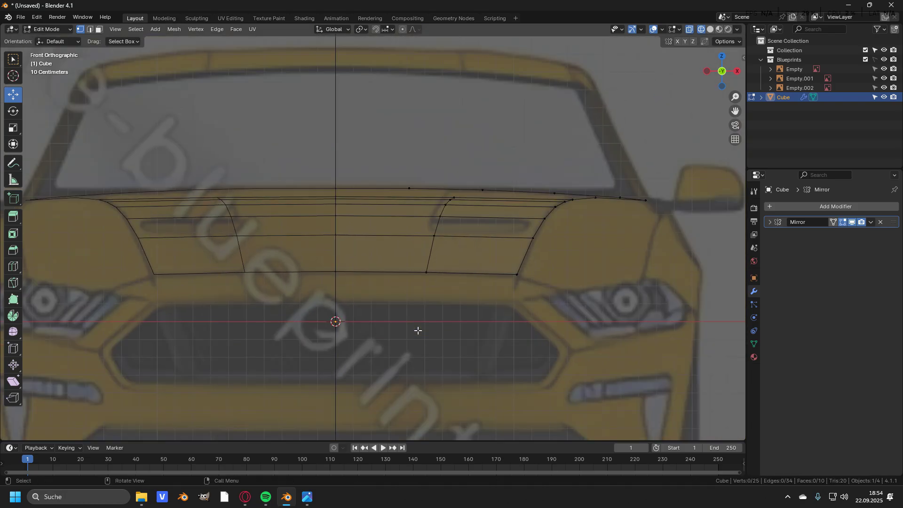
Step: Fill the two outermost faces between the hood's rear edge and the side edge in top view
key("KP_3")
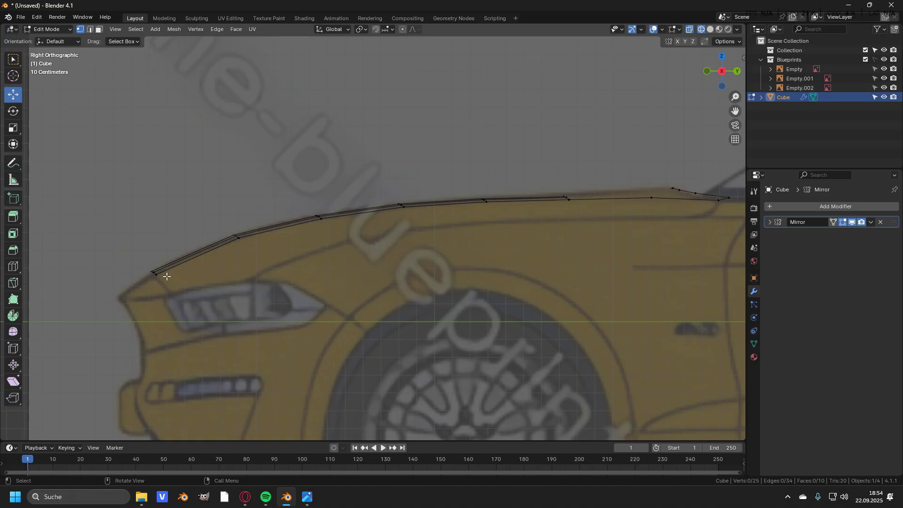
scroll(581, 205, "down", 1)
middle_click_drag(581, 205, 419, 238, "shift")
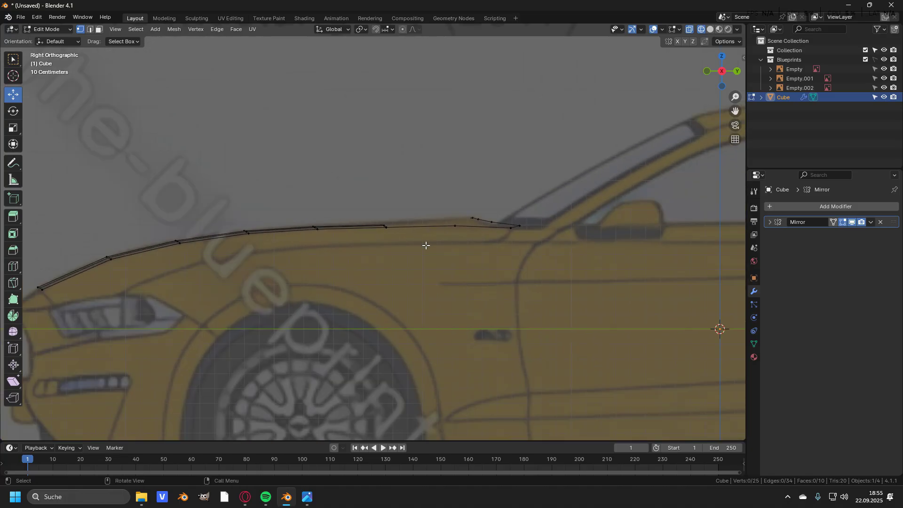
key("KP_7")
middle_click_drag(425, 246, 463, 243, "shift")
left_click(536, 161)
left_click(554, 167, "shift")
left_click(518, 214, "shift")
left_click(493, 183, "shift")
key("f")
left_click(439, 194)
left_click(518, 214, "shift")
left_click(504, 261, "shift")
left_click(492, 185, "shift")
key("f")
Step: Fill the remaining two faces between the hood's rear edge and the rear row of the hood grid, up to the centre line
left_click(441, 197)
left_click(502, 270, "shift")
left_click(420, 274, "shift")
left_click(390, 200, "shift")
key("f")
left_click(389, 200)
left_click(419, 273, "shift")
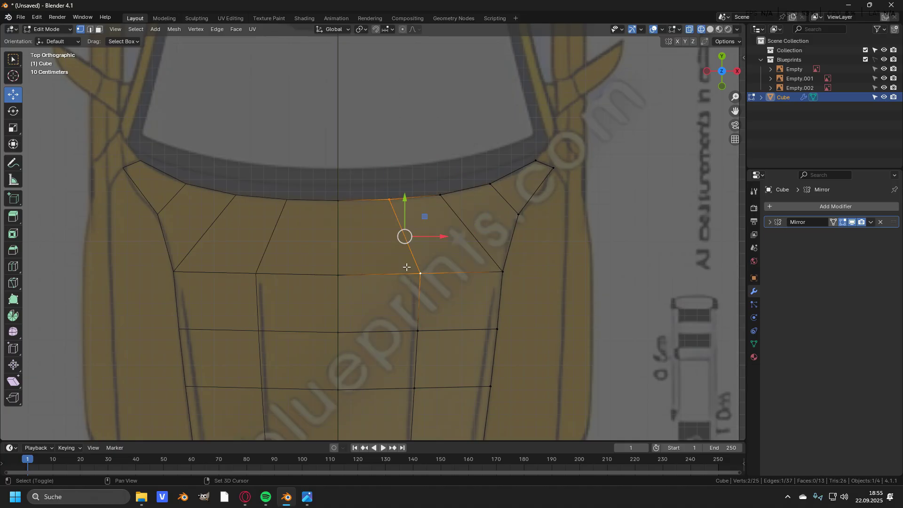
left_click(335, 203, "shift")
left_click(340, 275, "shift")
key("f")
left_click(572, 304)
Step: Extrude the hood's outer rear corner vertex to the fender crease in top view and lower it onto the crease in side view
scroll(521, 225, "down", 2)
middle_click_drag(498, 195, 439, 103, "shift")
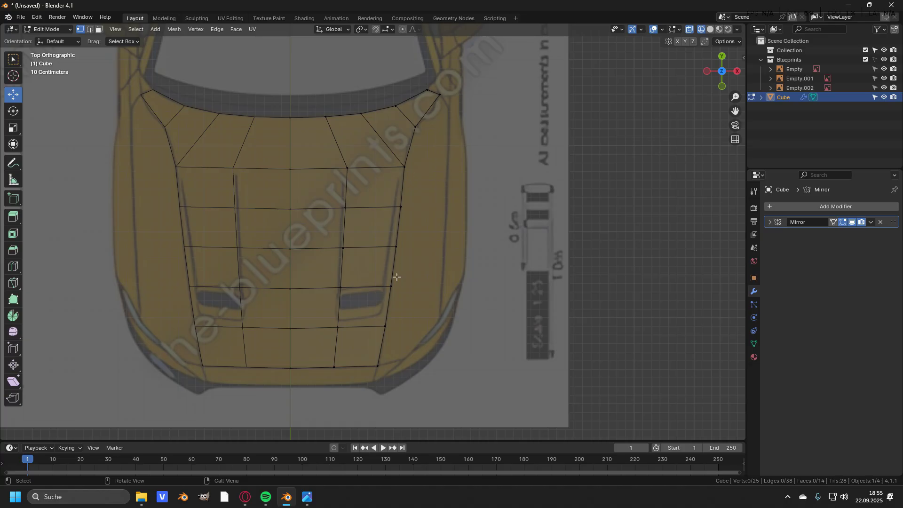
scroll(398, 256, "up", 3)
left_click(465, 147)
key("e")
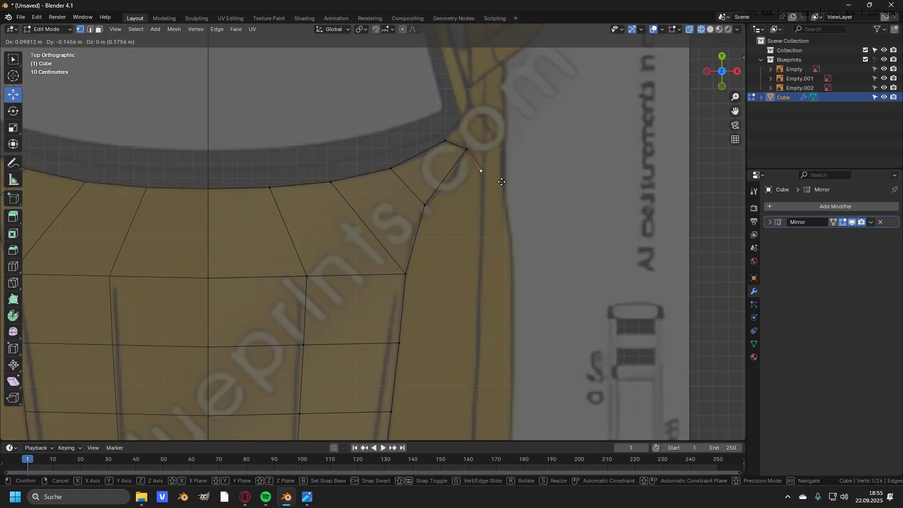
left_click(502, 181)
key("KP_3")
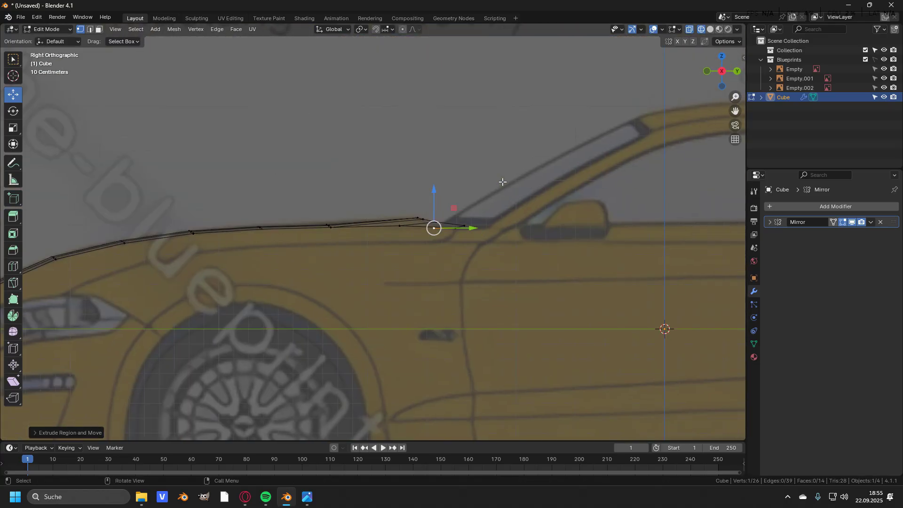
scroll(504, 188, "up", 3)
left_click_drag(500, 191, 510, 224)
Step: Extrude the fender crease vertex forward to the headlight's upper edge in side view
scroll(497, 244, "down", 4)
middle_click_drag(446, 266, 642, 215, "shift")
scroll(643, 216, "up", 1)
key("e")
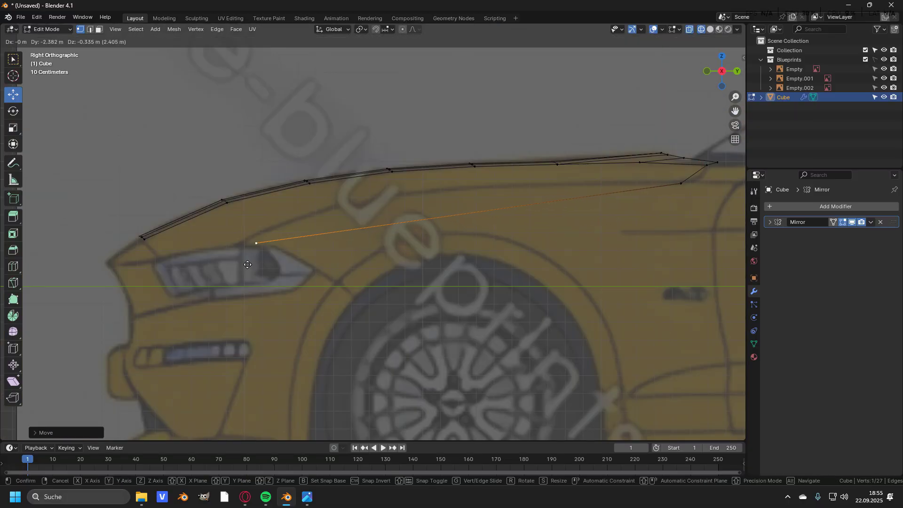
left_click(234, 266)
Step: Shift the crease's front vertex inward along X in top view to match the blueprint's fender line
scroll(348, 258, "up", 1)
scroll(411, 262, "down", 1)
key("KP_7")
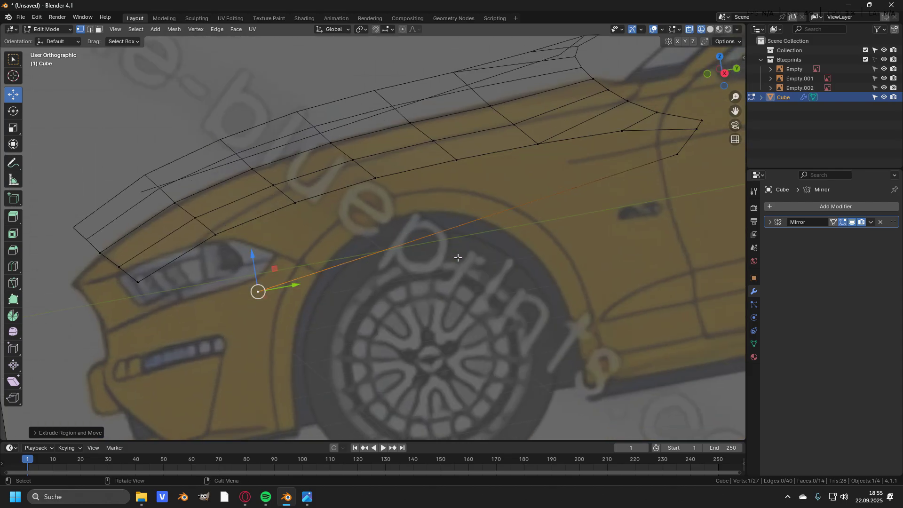
middle_click_drag(509, 369, 416, 181, "shift")
scroll(416, 181, "up", 3)
left_click_drag(438, 198, 407, 202)
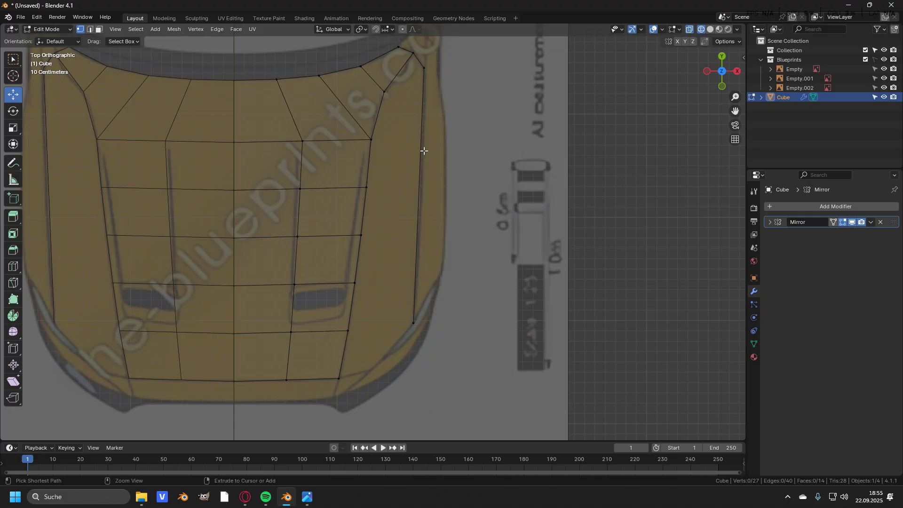
Step: Divide the fender crease edge with six evenly spaced cuts, matching the six vertices of the hood's side edge
key("ctrl+r")
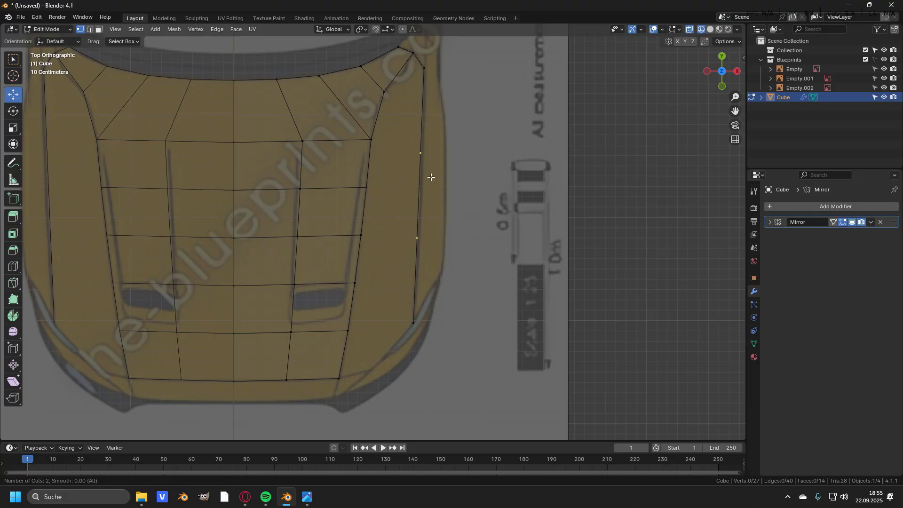
key("Escape")
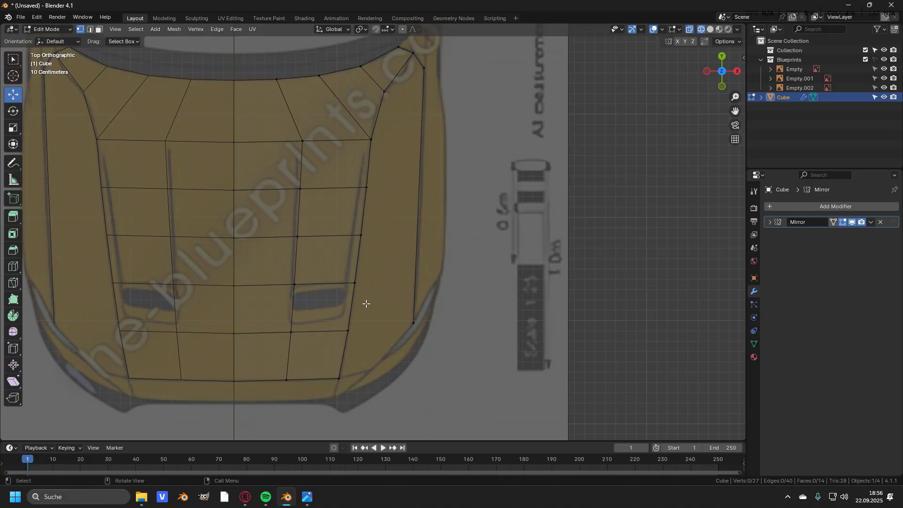
left_click(348, 331)
left_click(384, 91, "ctrl")
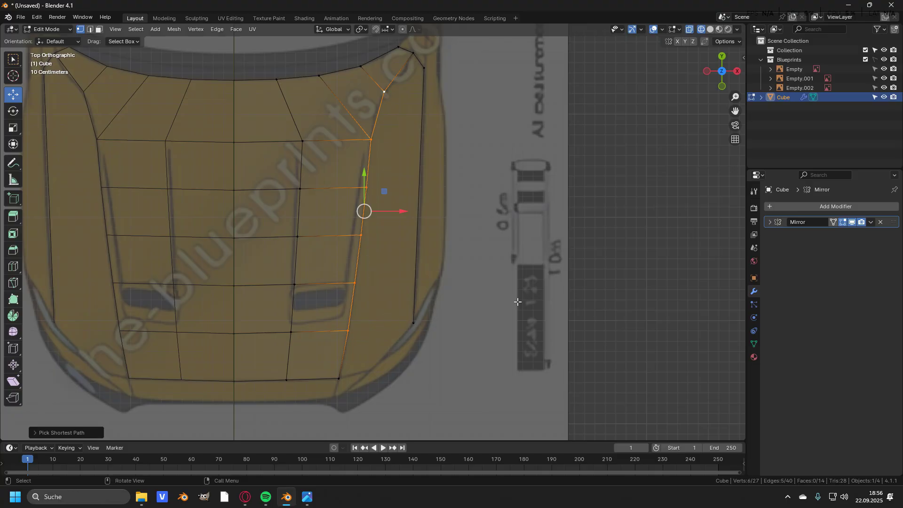
left_click(421, 207)
key("ctrl+r")
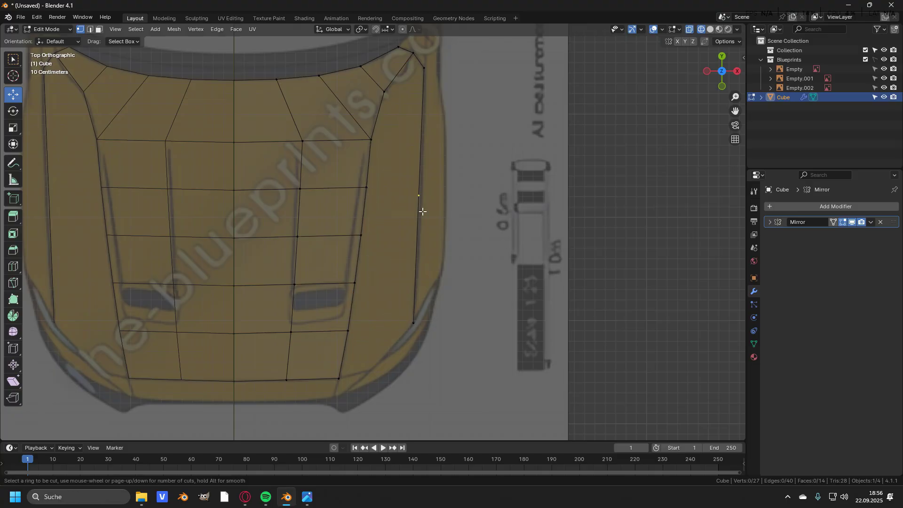
scroll(422, 211, "up", 5)
left_click(422, 211)
Step: Nudge the new crease vertices outward along X in top view so the edge bows slightly along the blueprint's fender line
scroll(422, 212, "up", 1)
middle_click_drag(422, 212, 399, 250, "shift")
left_click(409, 117)
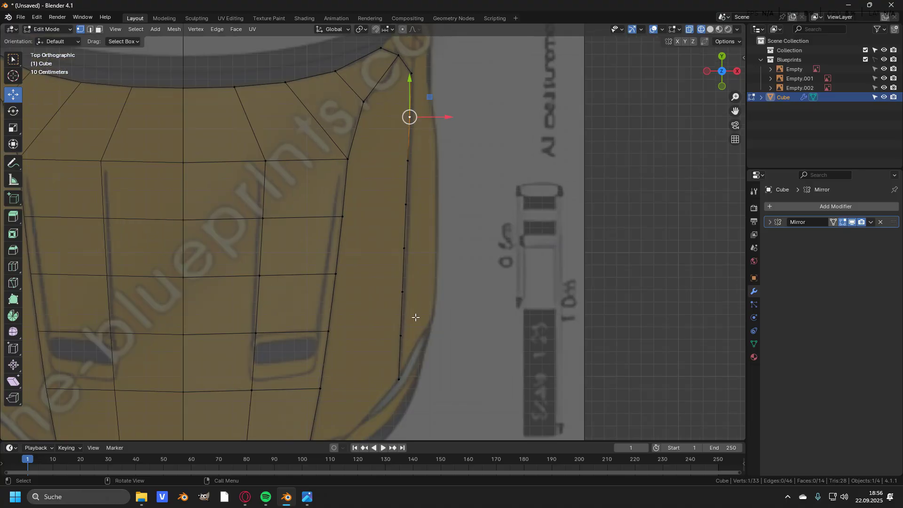
left_click(406, 325, "ctrl")
scroll(443, 306, "up", 3)
left_click_drag(454, 175, 457, 181)
left_click(492, 193)
middle_click_drag(462, 176, 464, 227, "shift")
key("ctrl+z")
left_click_drag(461, 224, 464, 225)
left_click(426, 108)
left_click_drag(461, 109, 463, 109)
left_click(470, 155)
scroll(465, 253, "down", 5)
scroll(464, 249, "up", 2)
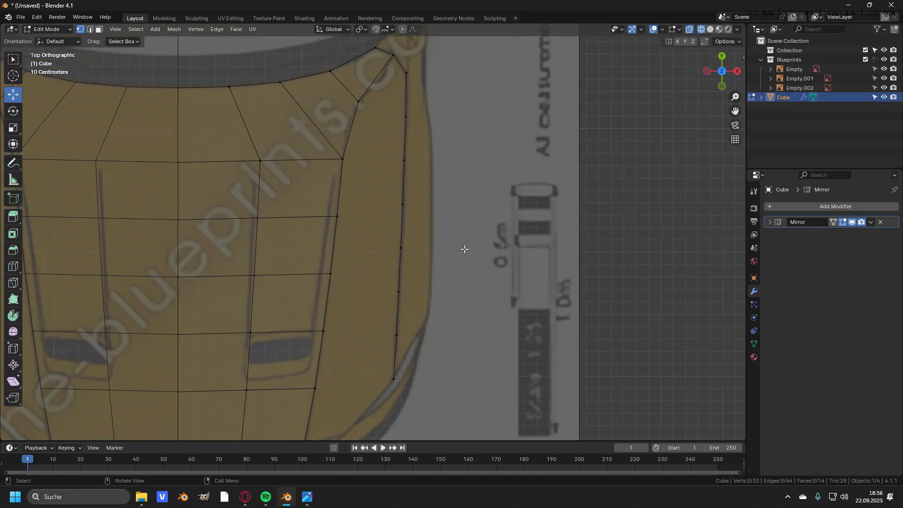
Step: Raise the four front intermediate crease vertices one by one in side view to follow the fender crease
key("KP_3")
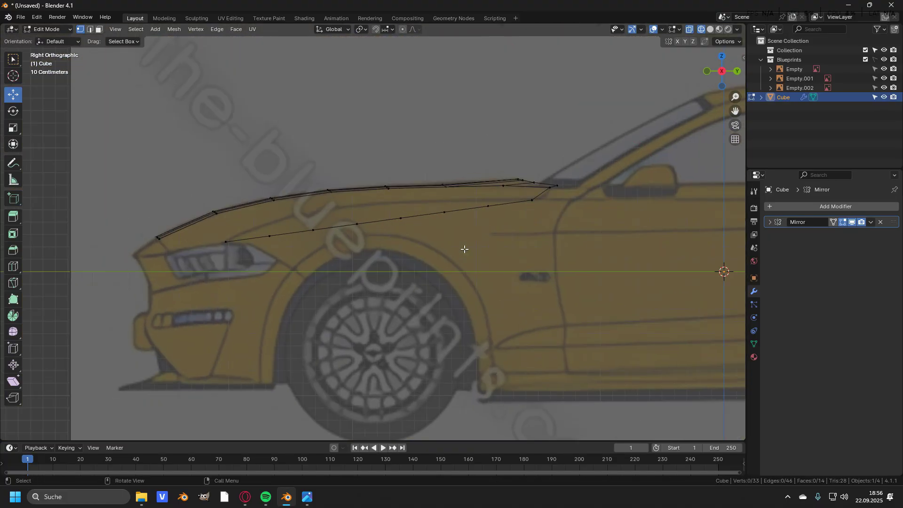
scroll(268, 252, "up", 4)
left_click(387, 236)
left_click_drag(388, 218, 388, 194)
left_click(476, 223)
left_click_drag(476, 207, 476, 169)
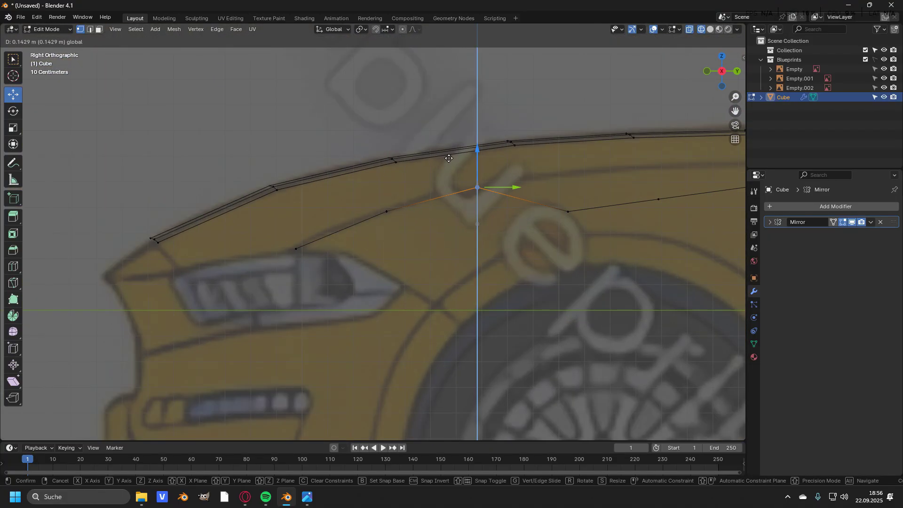
left_click(568, 211)
left_click_drag(568, 193, 568, 153)
left_click(658, 199)
left_click_drag(658, 182, 657, 148)
Step: Fit the rear intermediate vertices to the crease in side view and evenly space the whole crease edge with LoopTools
middle_click_drag(658, 158, 386, 244, "shift")
left_click(588, 231)
left_click_drag(532, 222, 568, 216)
left_click(568, 249)
scroll(390, 253, "down", 4)
scroll(390, 254, "up", 1)
left_click(172, 292)
left_click(539, 241, "ctrl")
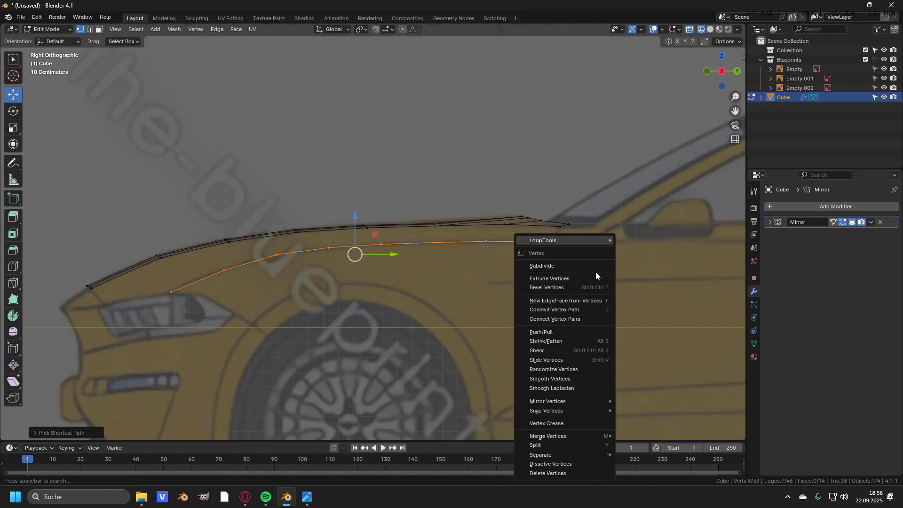
right_click(536, 250)
mouse_move(583, 239)
left_click(642, 305)
key("alt+a")
Step: Extrude the hood's front corner vertex to the inner top corner of the headlight in front view
middle_click_drag(187, 266, 422, 219, "shift")
key("KP_1")
scroll(414, 238, "up", 5)
left_click(314, 229)
scroll(326, 232, "up", 2)
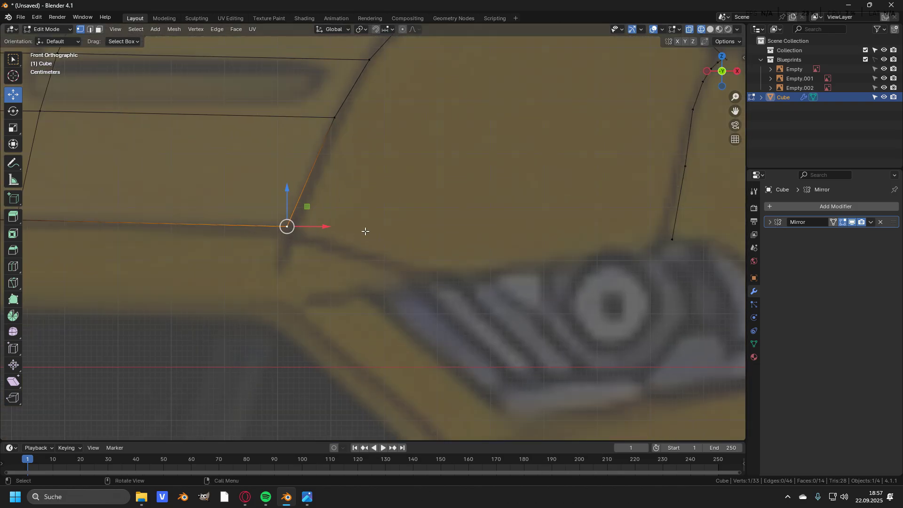
key("e")
left_click(500, 280)
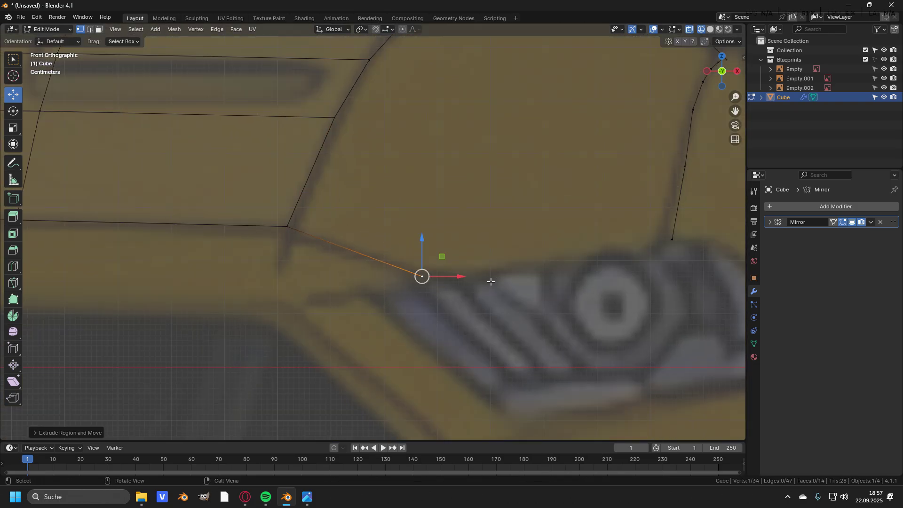
Step: Connect the new headlight-corner vertex to the crease's front vertex with an edge
middle_click_drag(462, 296, 418, 302, "shift")
scroll(417, 303, "down", 3)
left_click(520, 244, "shift")
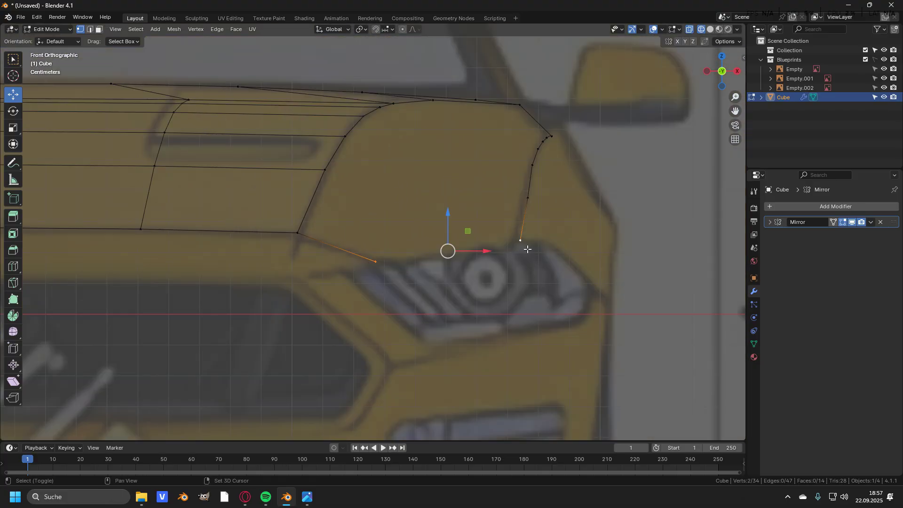
key("f")
left_click(585, 277)
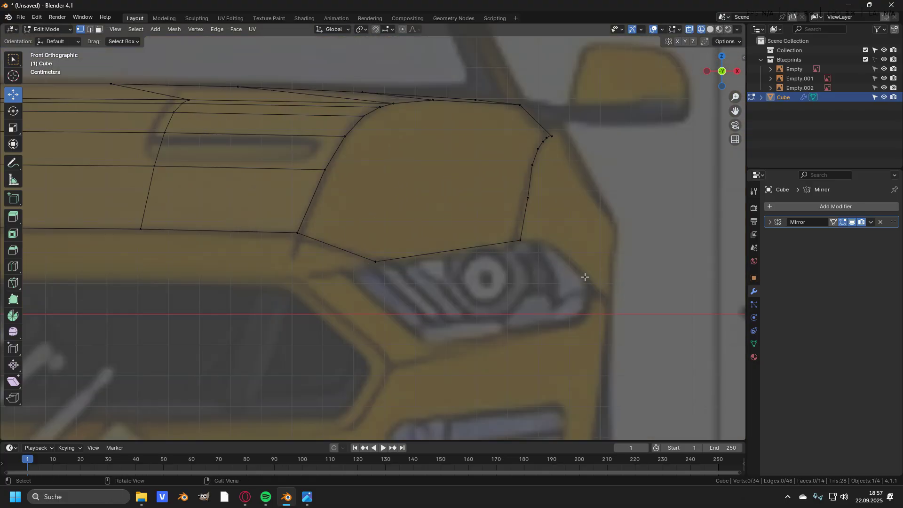
Step: Move the headlight-corner vertex rearward along Y in top view to match the blueprint outline
key("KP_7")
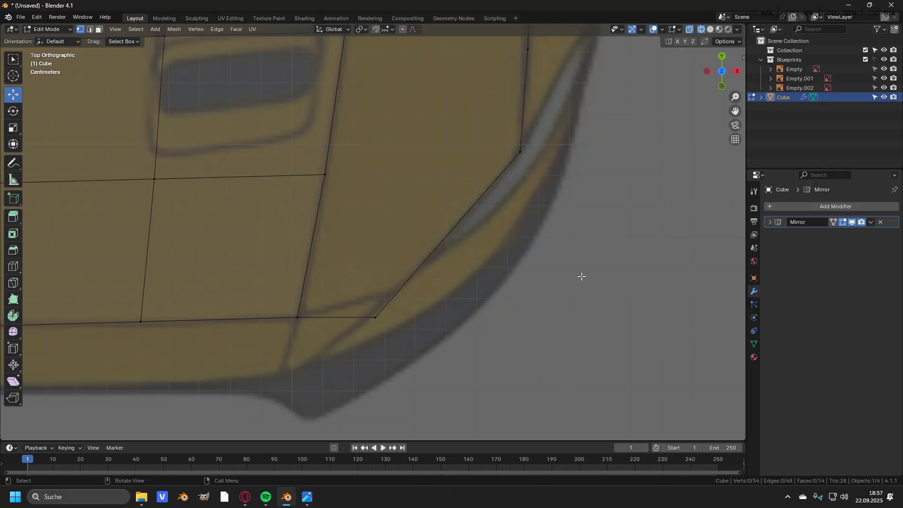
left_click(372, 311)
left_click_drag(375, 289, 371, 269)
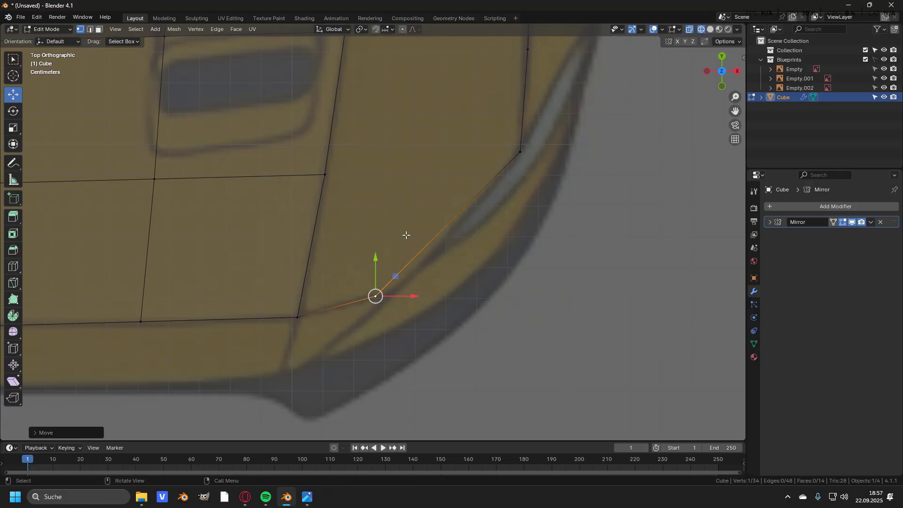
left_click(405, 234)
Step: Add a vertex to the short edge joining the hood's rear corner to the fender crease and slide it along that edge
scroll(404, 234, "down", 3)
middle_click_drag(405, 234, 423, 298, "shift")
scroll(396, 203, "down", 4)
middle_click_drag(397, 202, 410, 251, "shift")
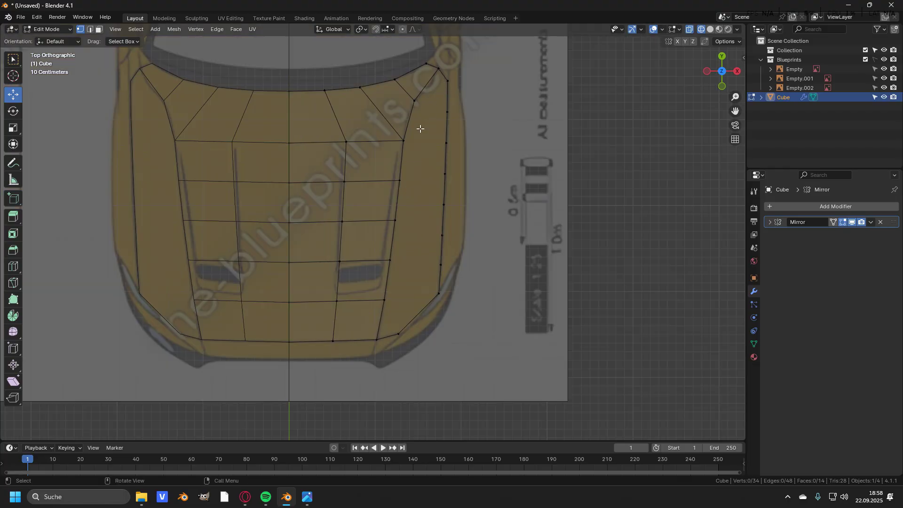
scroll(420, 122, "up", 3)
middle_click_drag(420, 121, 442, 124, "shift")
middle_click_drag(438, 152, 412, 252, "shift")
scroll(412, 252, "up", 6)
key("ctrl+r")
left_click(516, 136)
right_click(516, 136)
key("g")
key("g")
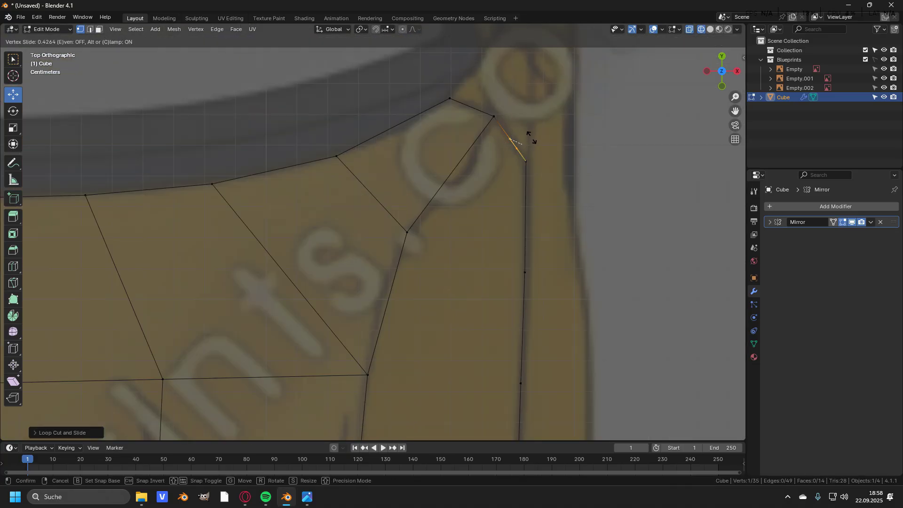
left_click(535, 137)
Step: Add a centred vertex to the short front edge between the hood corner and the headlight corner
scroll(414, 282, "down", 3)
key("ctrl+r")
left_click(426, 278)
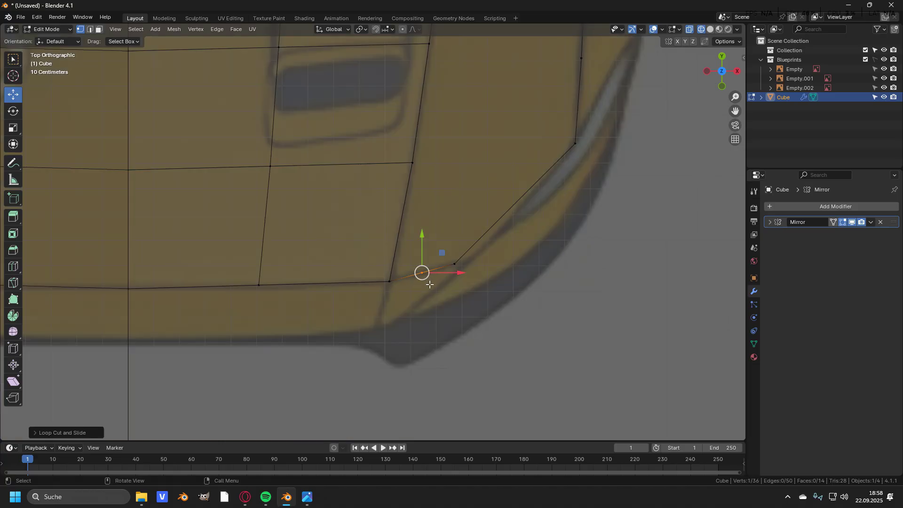
left_click(440, 299)
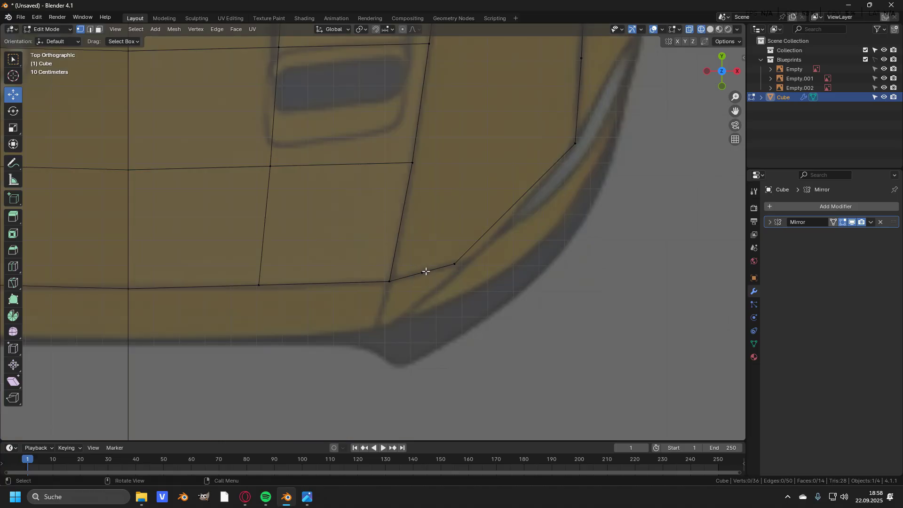
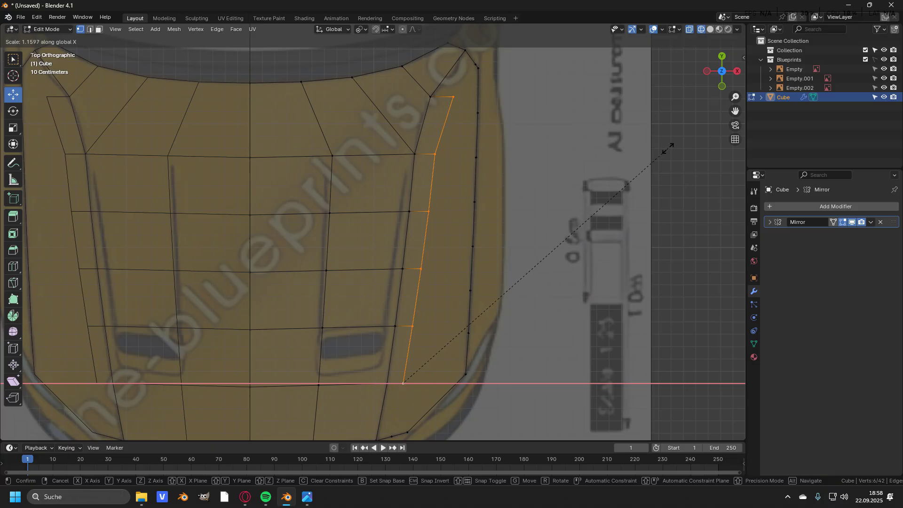
Step: Scale the row extruded from the hood's side edge by about 1.16 along X and lower it in side view
left_click(667, 149)
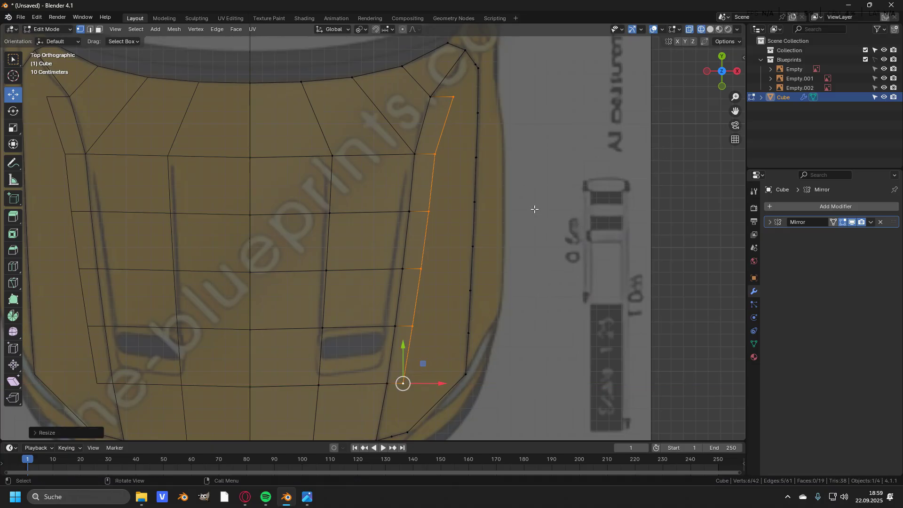
key("KP_3")
scroll(508, 208, "up", 2)
middle_click_drag(507, 208, 473, 217, "shift")
left_click_drag(125, 205, 136, 217)
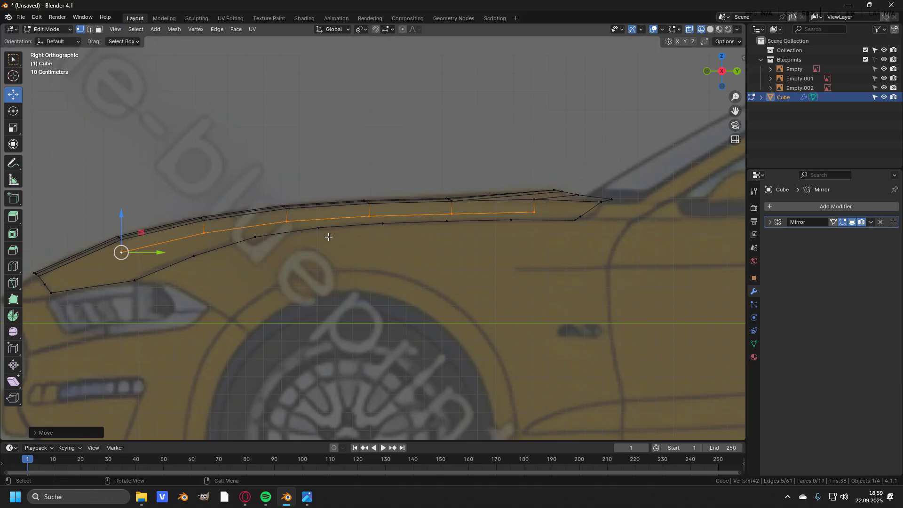
Step: Fill the face between the rear end of the extruded row and the rear corner of the fender crease
scroll(329, 244, "up", 4)
left_click(427, 233)
left_click(480, 239, "shift")
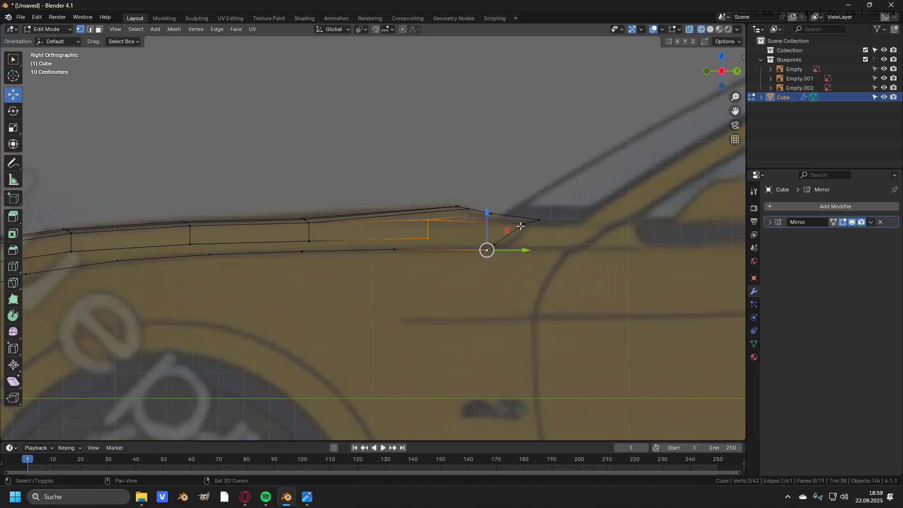
key("f")
left_click(493, 287)
Step: Fill the face between the front end of the extruded row and the hood's front corner edge
middle_click_drag(44, 334, 608, 264, "shift")
left_click(278, 260, "shift")
left_click(397, 227, "shift")
left_click(397, 207, "shift")
key("f")
key("alt+a")
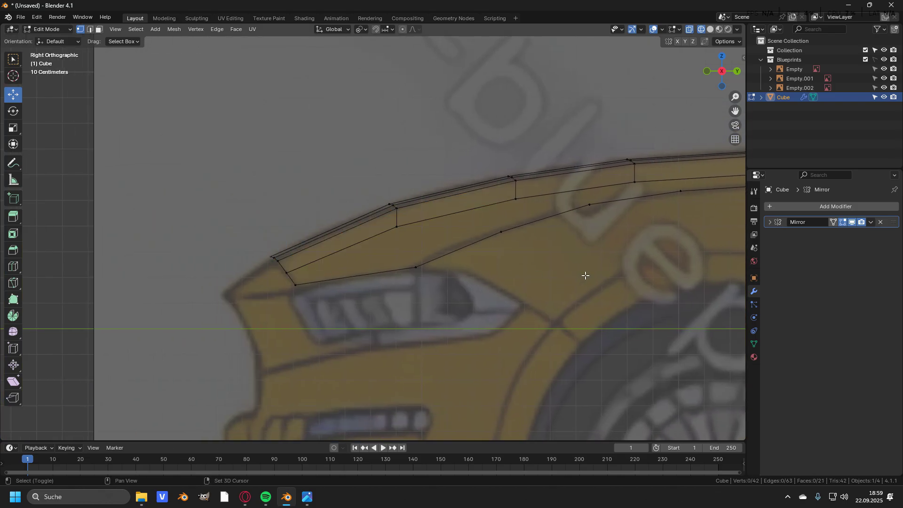
Step: Fill the strip between the hood's outer side row and the fender crease with faces, working from the rear toward the headlight
key("KP_7")
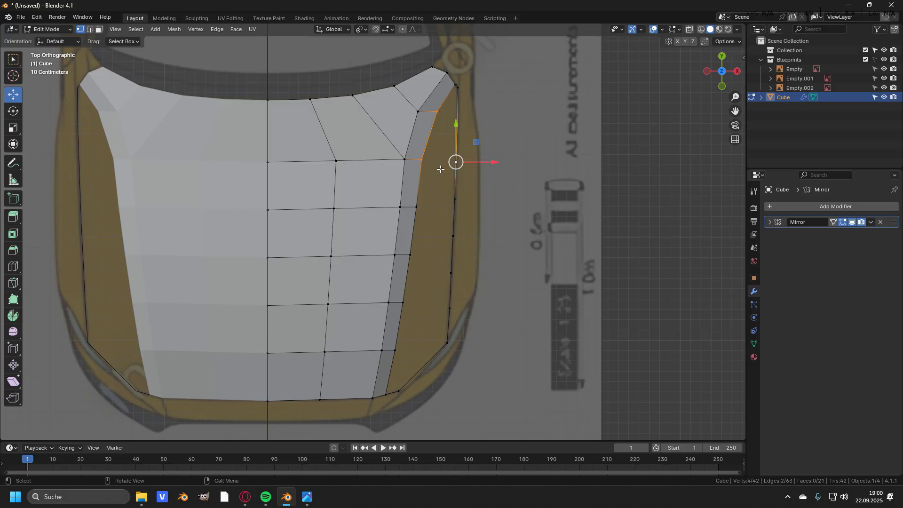
key("f")
left_click(447, 160)
middle_click_drag(453, 161, 460, 131, "shift")
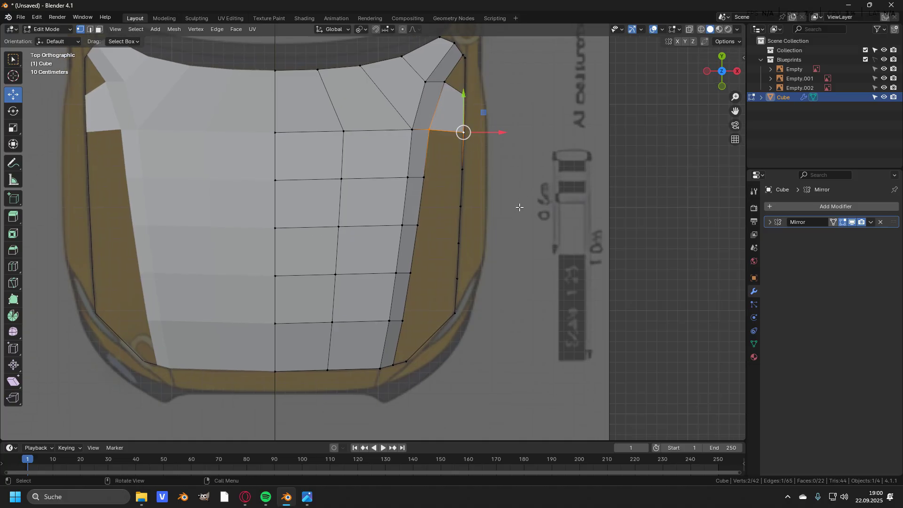
key("f")
key("f")
key("f")
key("f")
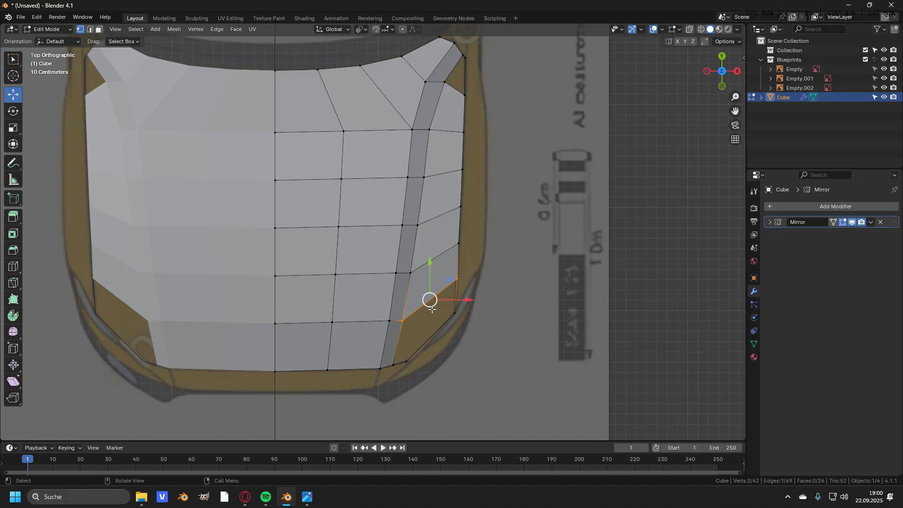
Step: Fill the remaining gap at the rear corner between the hood's outer side row and the fender crease
middle_click_drag(434, 307, 329, 245)
left_click(390, 258)
key("f")
left_click(513, 328)
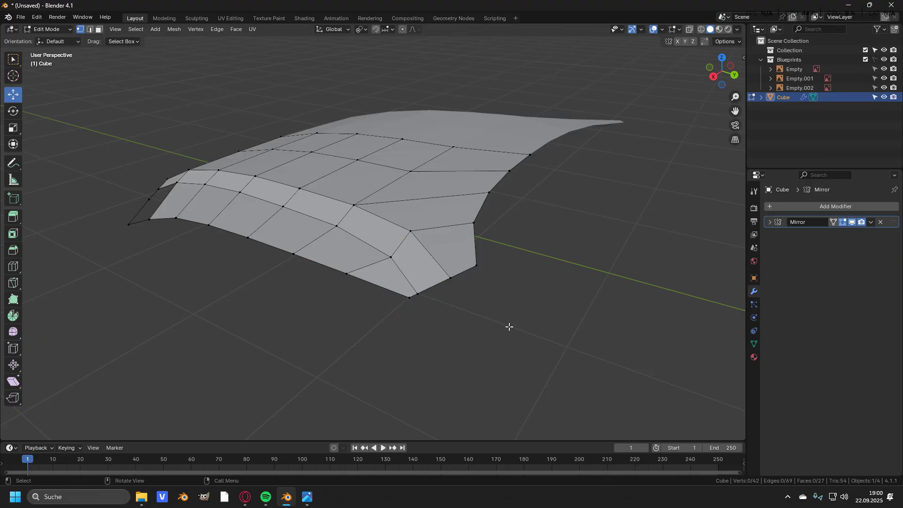
Step: Add a lengthwise loop cut through the new face strip beside the fender crease
middle_click_drag(275, 292, 566, 218)
key("ctrl+r")
left_click(425, 252)
left_click(430, 252)
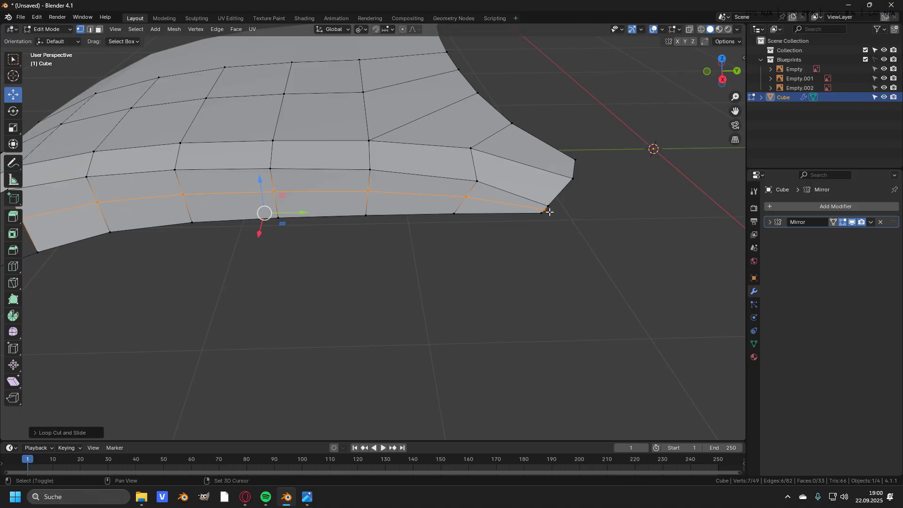
Step: Scale the new edge loop up along X in top view, using its rear end vertex as the pivot
left_click(546, 210, "shift")
middle_click_drag(348, 223, 503, 213, "shift")
key("KP_3")
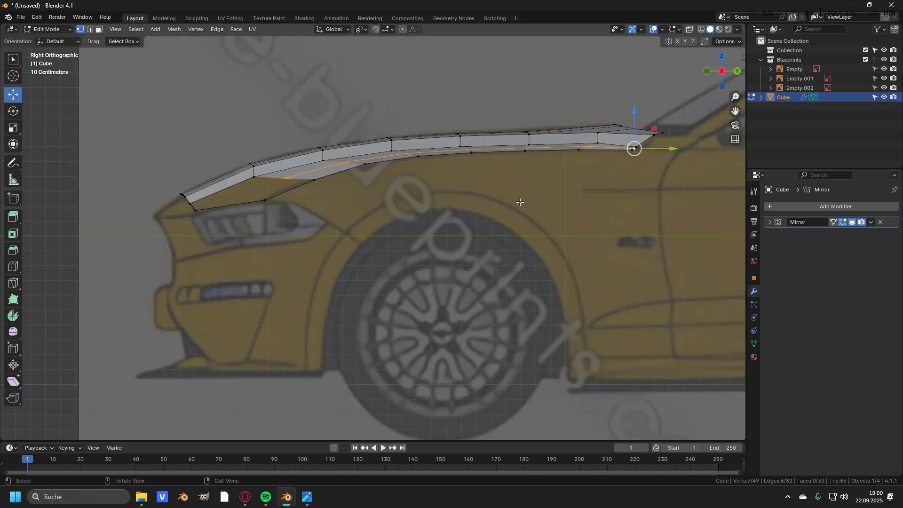
key("KP_7")
scroll(518, 192, "down", 2)
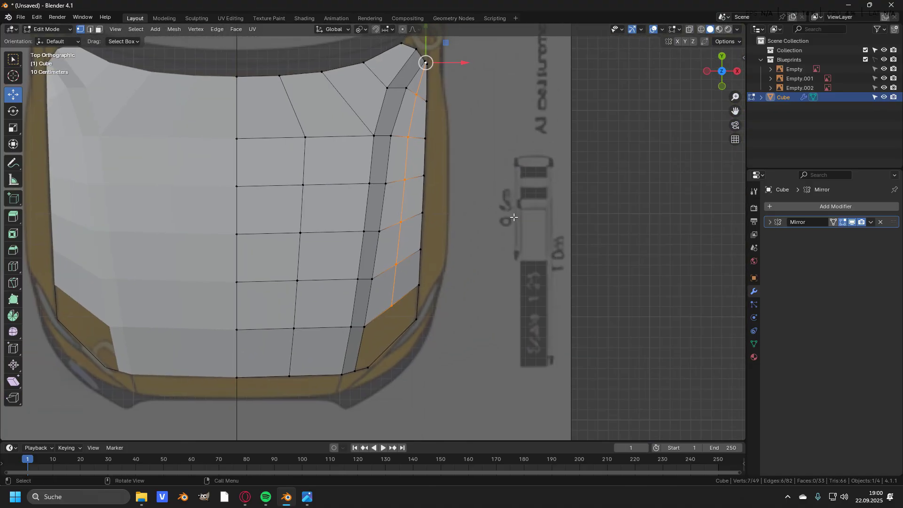
scroll(516, 218, "up", 1)
key("s")
key("x")
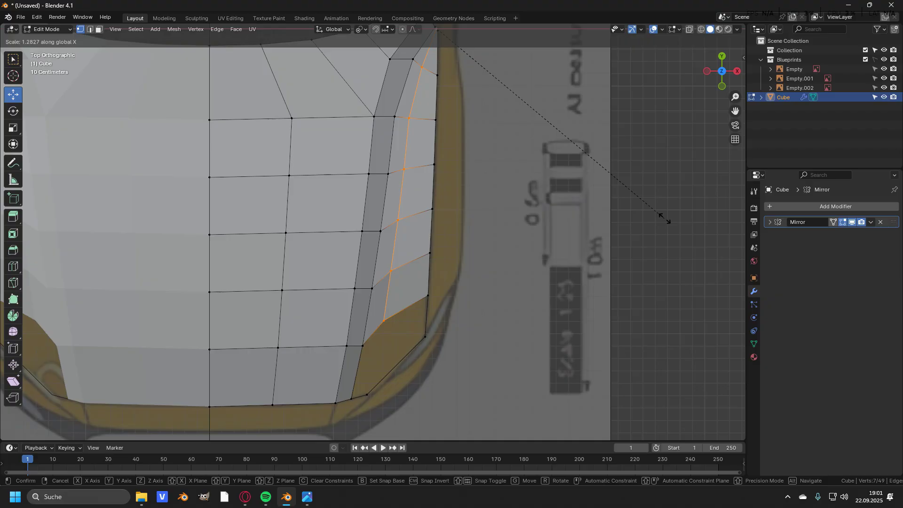
left_click(684, 225)
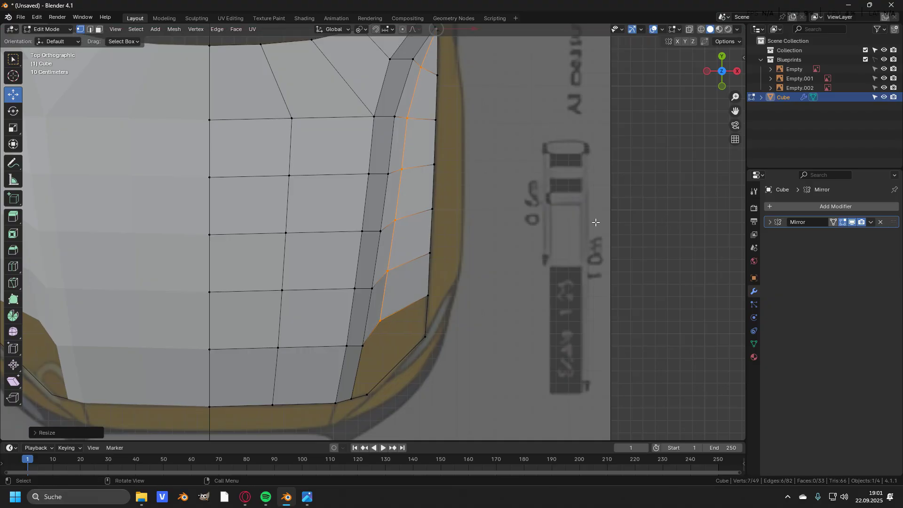
Step: Scale the same edge loop by about 1.05 along Y to stretch it toward the front
middle_click_drag(559, 193, 571, 209, "shift")
key("s")
key("y")
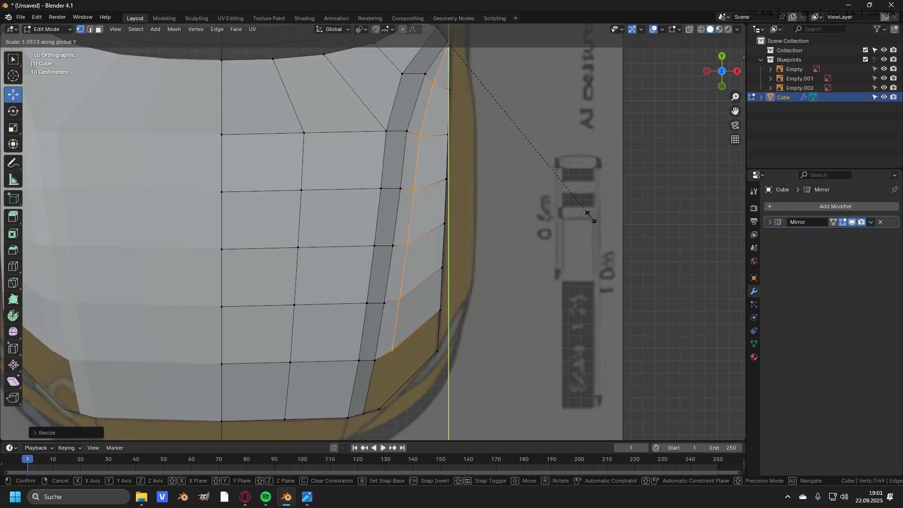
left_click(591, 216)
Step: Scale the edge loop by about 1.11 along Z in side view
key("KP_3")
middle_click_drag(347, 196, 415, 227, "shift")
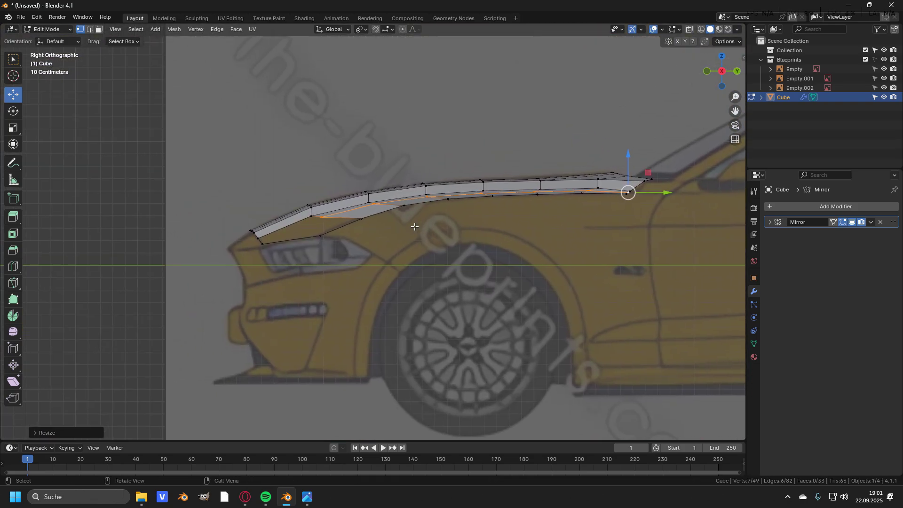
scroll(414, 227, "up", 4)
key("s")
key("z")
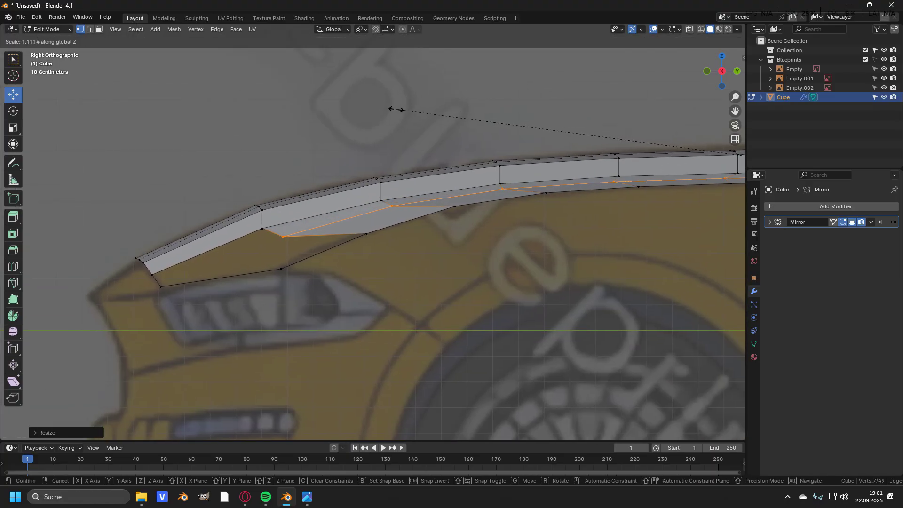
left_click(391, 109)
Step: Fill the two open faces between the hood's front corner and the headlight edge, and check the hood shape in Object Mode
scroll(346, 151, "down", 1)
middle_click_drag(254, 286, 339, 316)
left_click(339, 303)
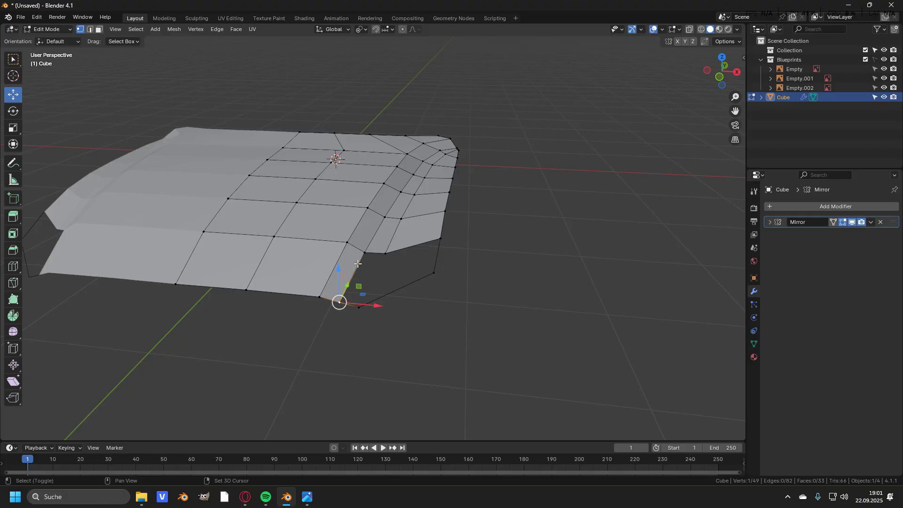
key("f")
left_click(361, 308)
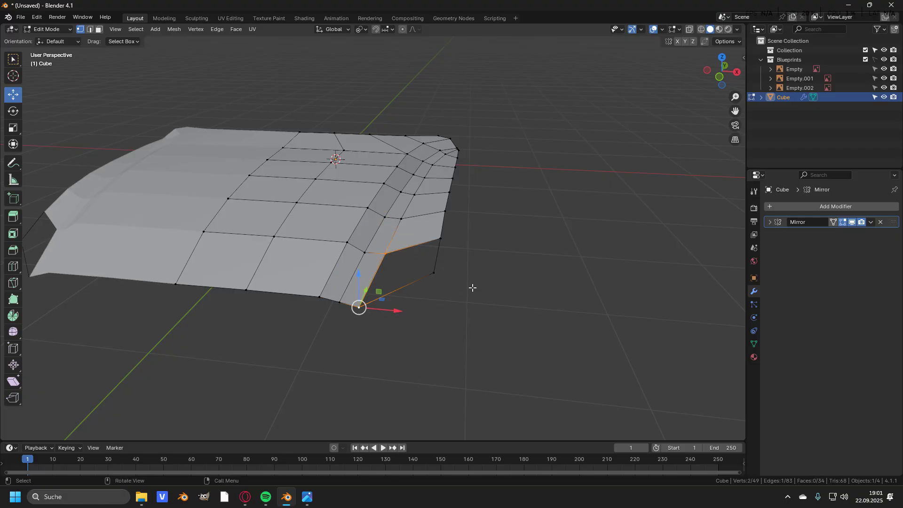
key("f")
key("Tab")
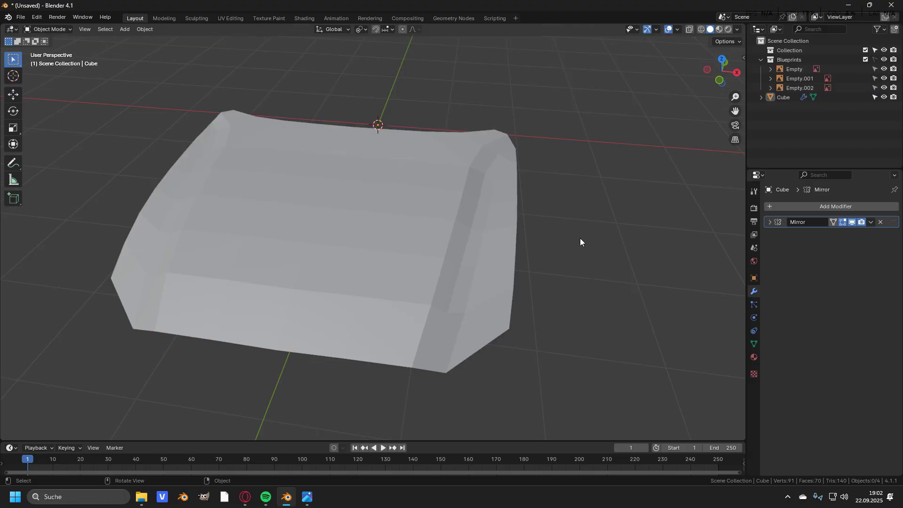
middle_click_drag(580, 238, 570, 207)
mouse_move(521, 242)
middle_mouse_down()
mouse_move(509, 229)
mouse_move(406, 229)
mouse_move(511, 233)
middle_mouse_up()
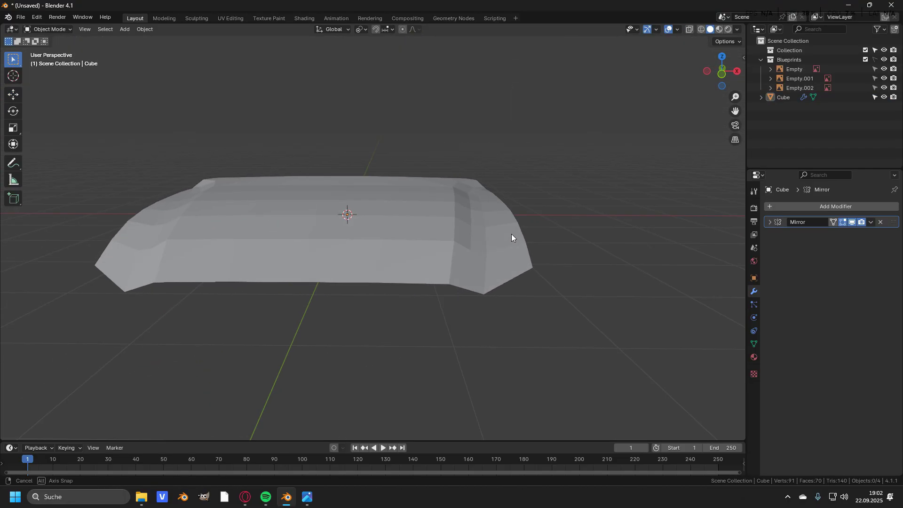
Step: Add a lengthwise loop cut on the hood, slid evenly outward by about 0.76 to follow the outer line of the vent channel
key("Tab")
key("KP_7")
key("ctrl+r")
left_click(418, 194)
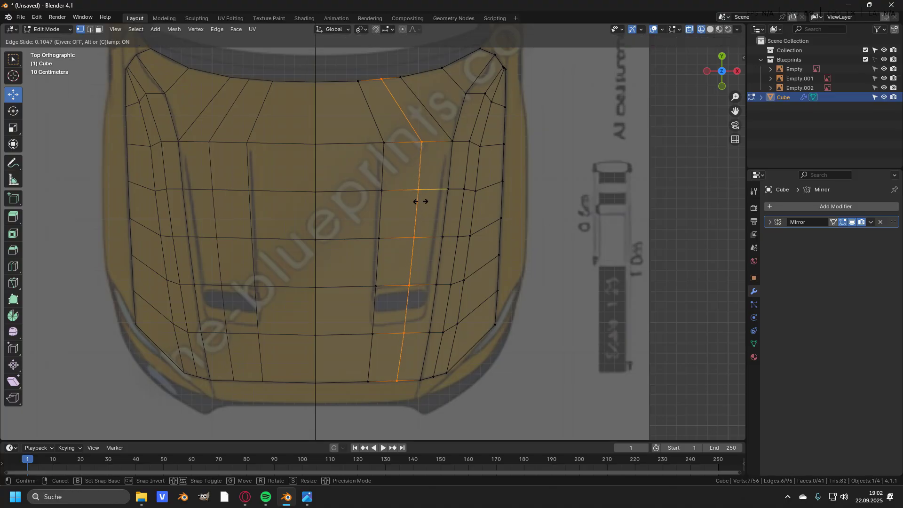
key("e")
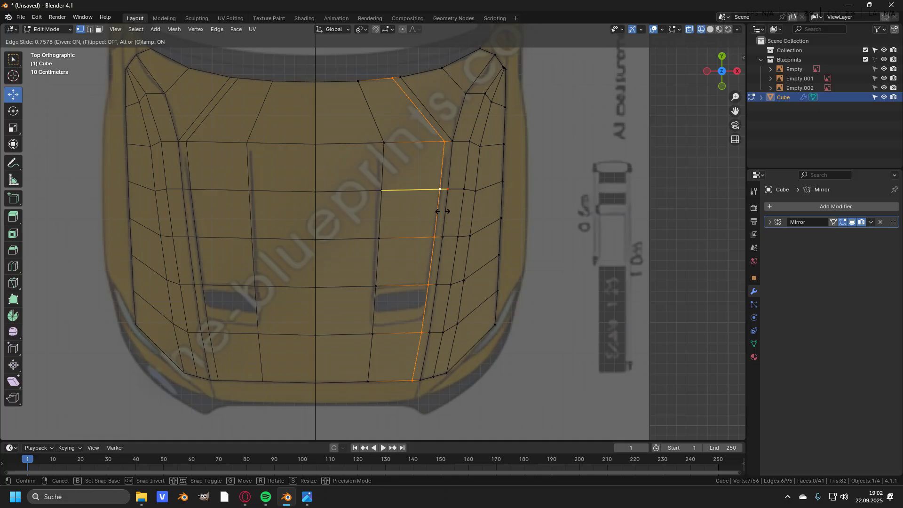
left_click(442, 211)
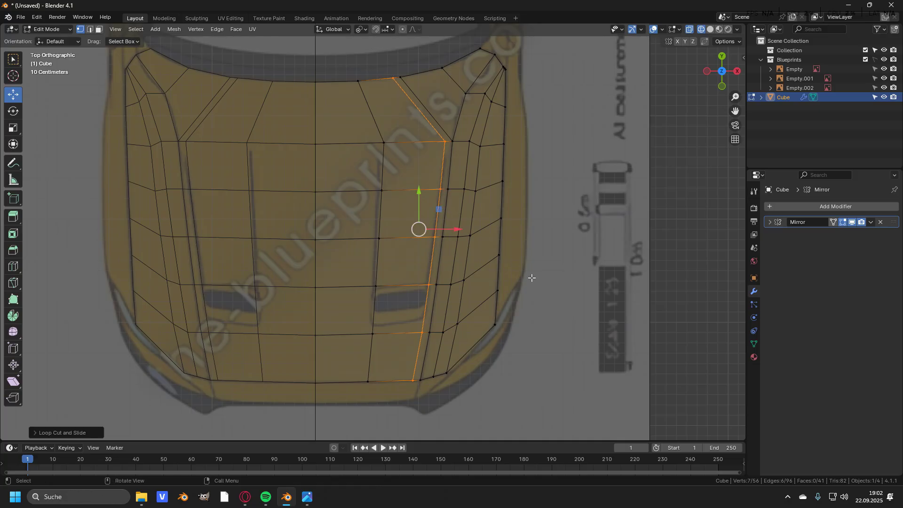
left_click(513, 264)
Step: Add a centred crosswise loop cut across the hood through the vent opening
middle_click_drag(376, 326, 382, 304, "shift")
scroll(382, 304, "up", 1)
key("ctrl+r")
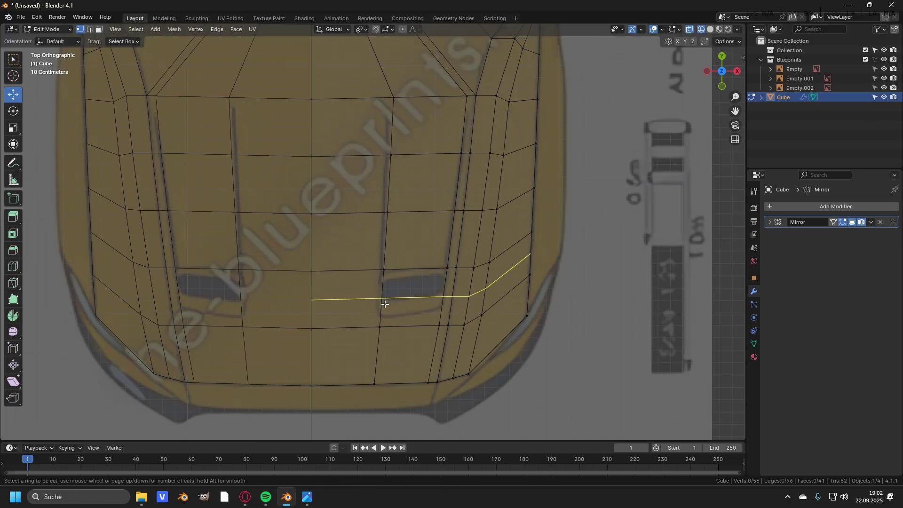
left_click(385, 304)
right_click(399, 302)
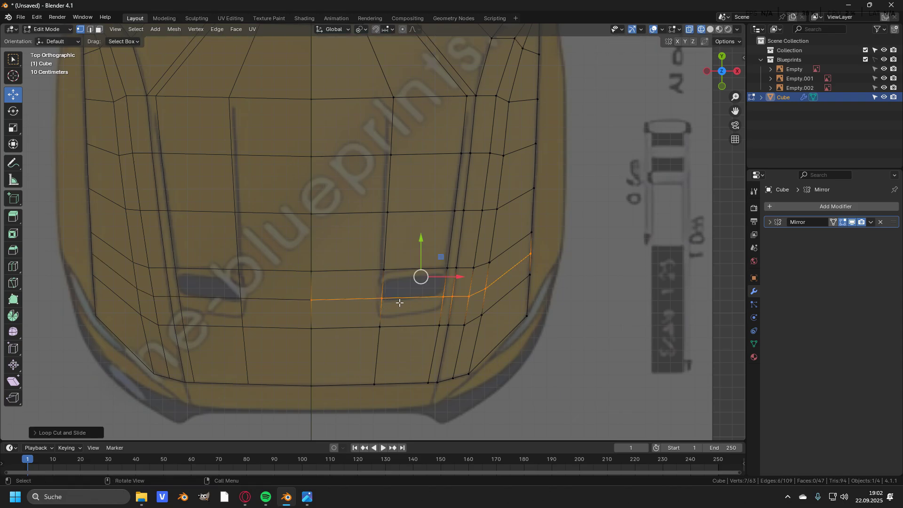
left_click(597, 277)
Step: Inset the four hood faces of the vent channel together by about 0.02 m
middle_click_drag(609, 202, 614, 221, "shift")
left_click(432, 141)
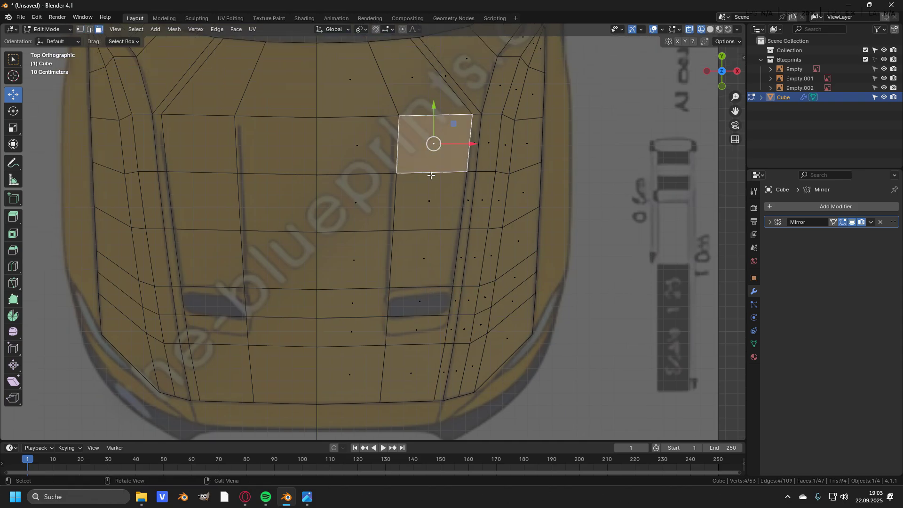
left_click(436, 156, "shift")
left_click(433, 163, "shift")
left_click(428, 203, "shift")
left_click(424, 261, "shift")
left_click(424, 299, "shift")
scroll(611, 180, "up", 2)
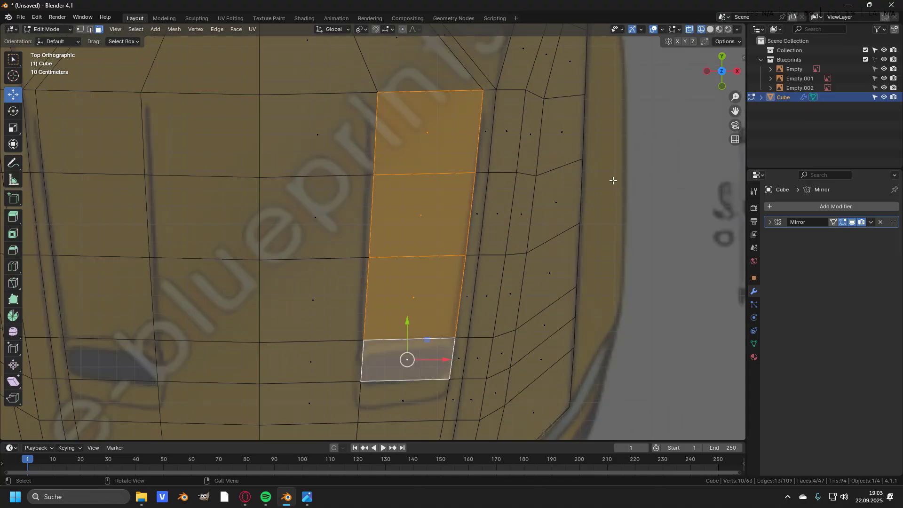
key("i")
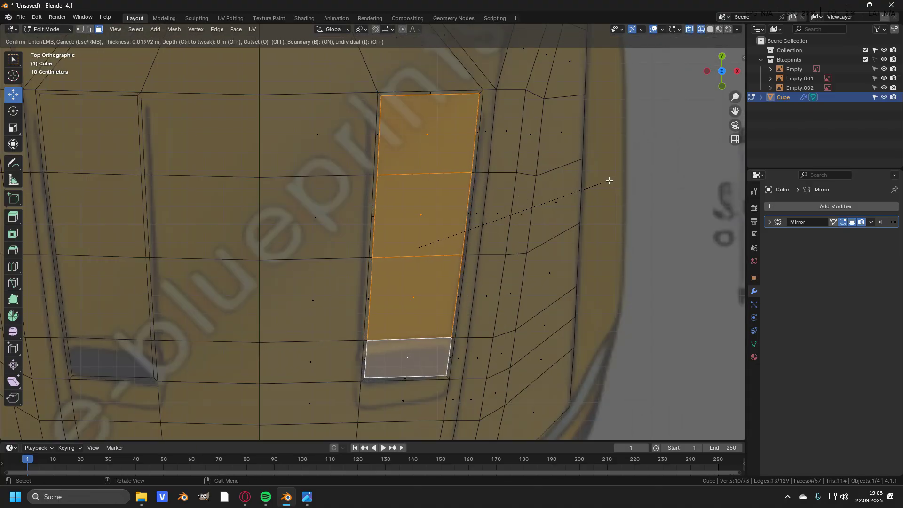
left_click(608, 180)
Step: Scale the inset vent strip along Z in side view, pivoting on its rear edge, to sink its front end into the hood
key("2")
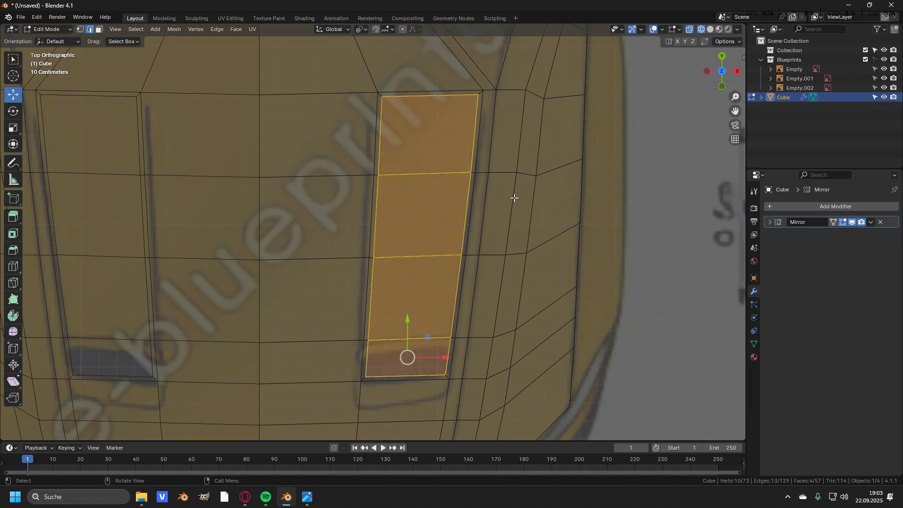
left_click(433, 101, "shift")
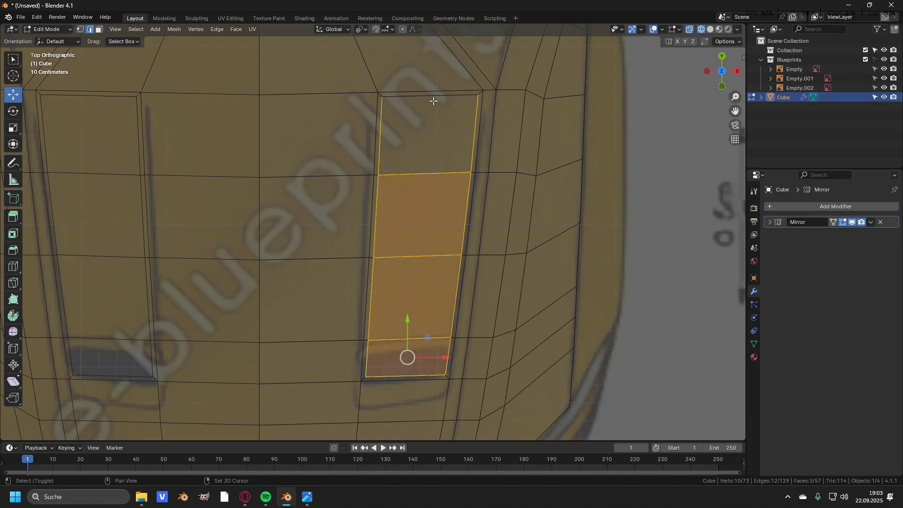
left_click(433, 100, "shift")
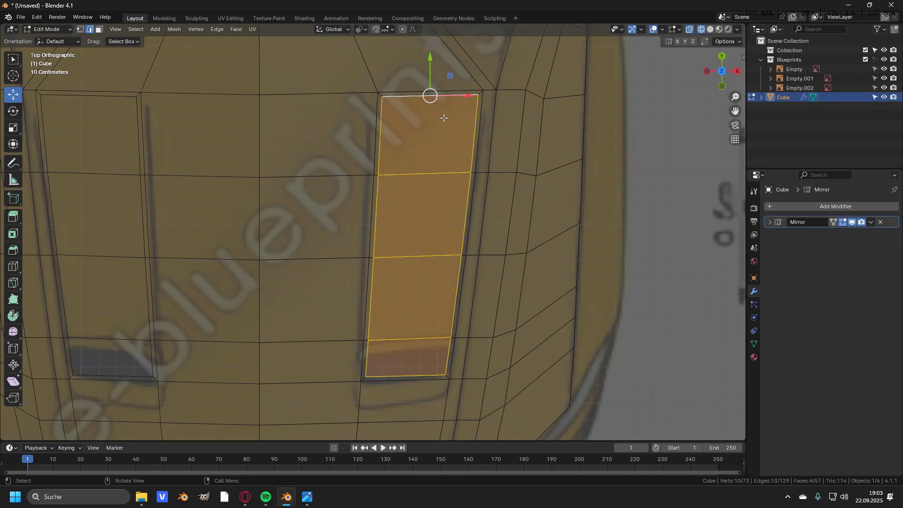
key("KP_3")
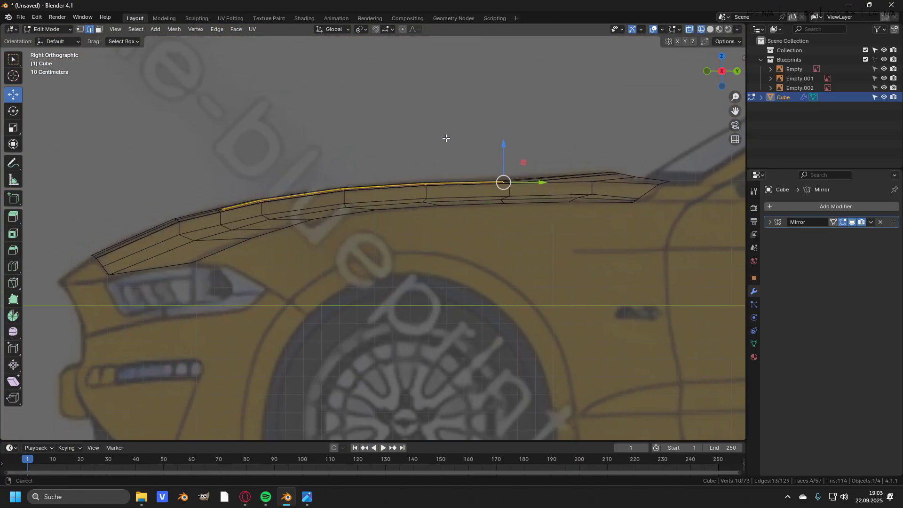
scroll(447, 135, "up", 3)
key("s")
key("z")
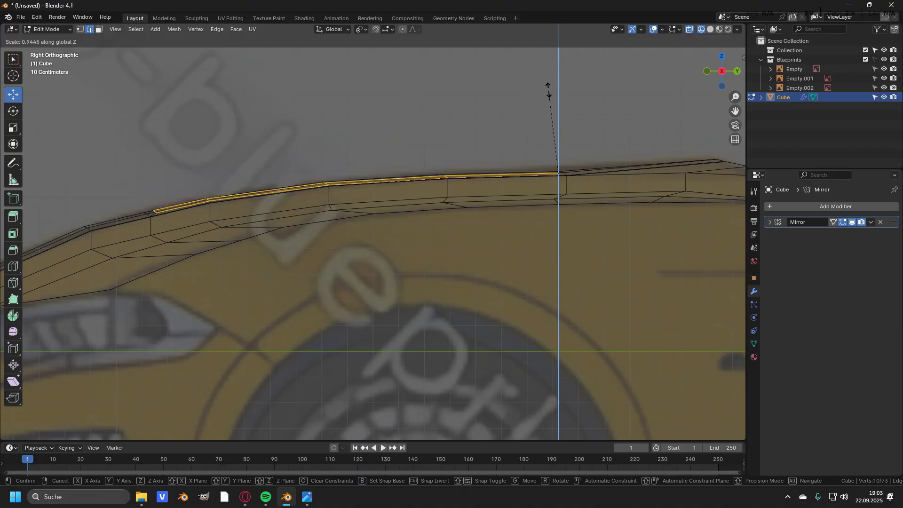
left_click(545, 50)
Step: Delete the front face of the recessed vent strip to open the vent, and return to Object Mode
key("shift+z")
mouse_move(300, 193)
middle_mouse_down()
mouse_move(331, 252)
mouse_move(321, 244)
middle_mouse_up()
key("3")
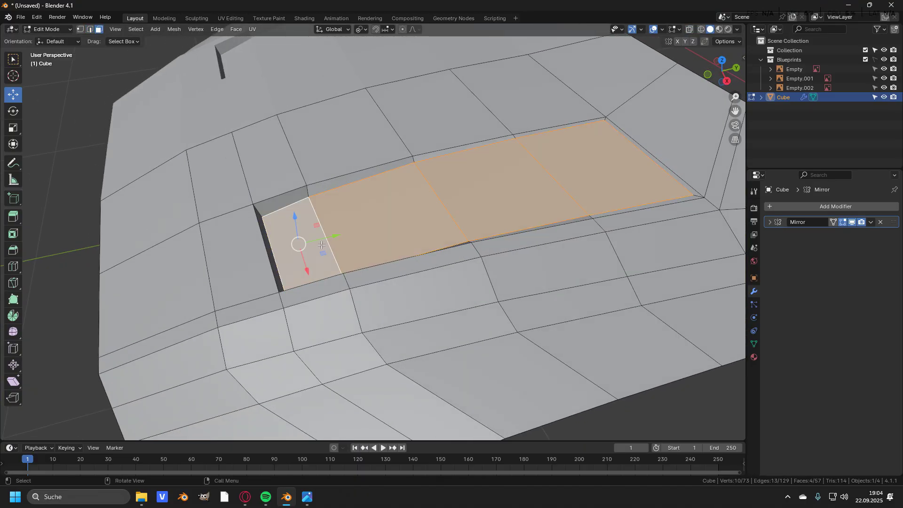
left_click(301, 233)
key("x")
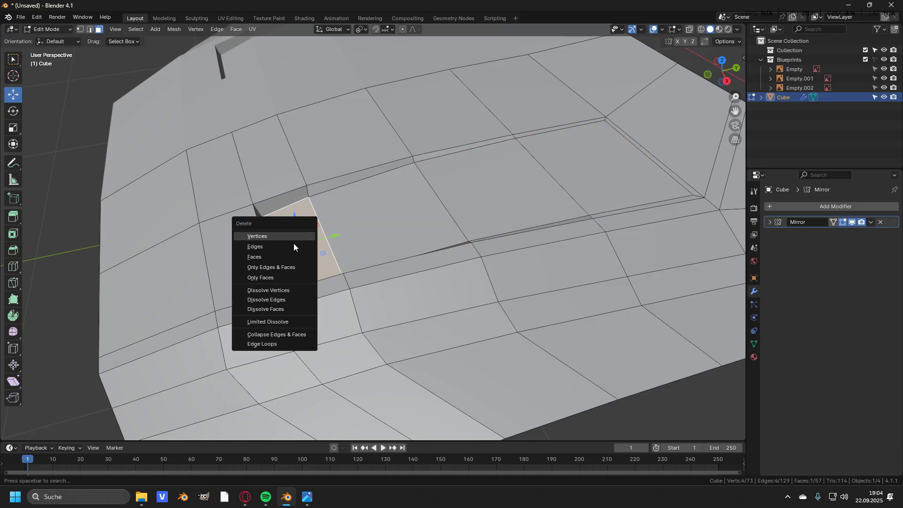
left_click(268, 256)
middle_click_drag(268, 256, 447, 217)
key("Tab")
key("alt+a")
scroll(439, 213, "up", 2)
left_click(451, 208)
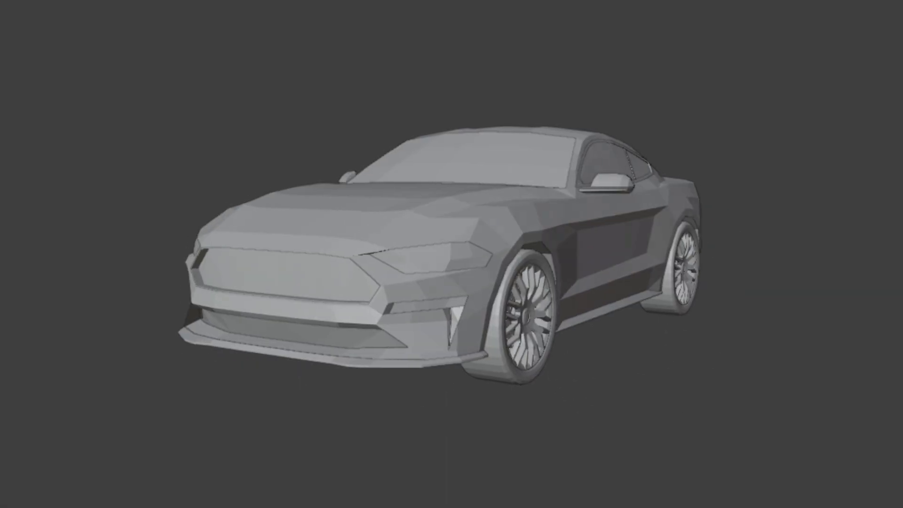